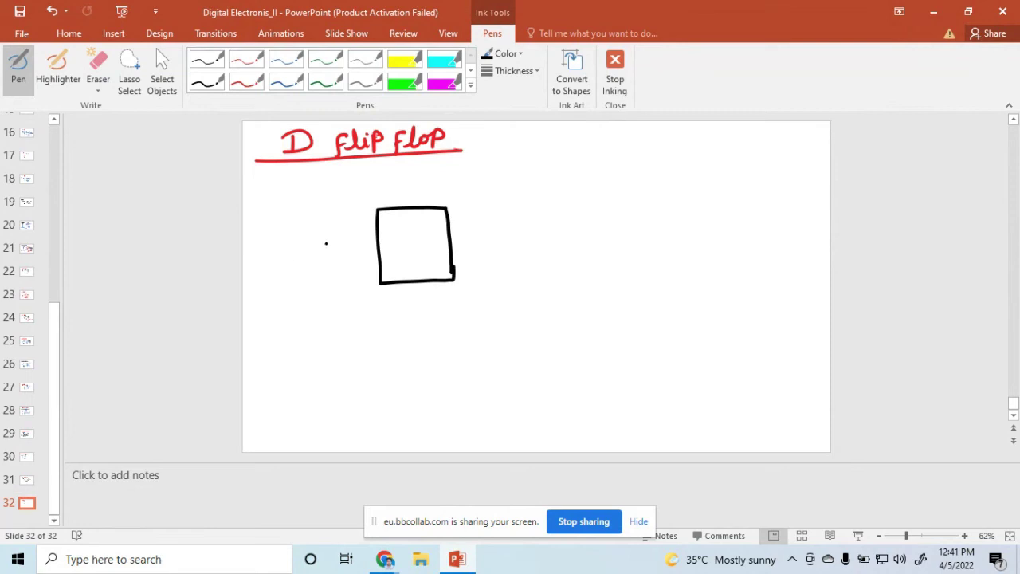
Ink J, K, Q and Q̄ labels, output and input lines, and a clk triangle on the box
mouse_move(382, 216)
left_mouse_down()
mouse_move(400, 216)
mouse_move(386, 230)
mouse_move(391, 276)
mouse_move(405, 278)
left_mouse_up()
mouse_move(439, 221)
left_mouse_down()
mouse_move(434, 263)
mouse_move(442, 269)
mouse_move(443, 253)
mouse_move(484, 222)
left_mouse_up()
left_click_drag(469, 266, 492, 265)
left_click_drag(342, 224, 379, 224)
left_click_drag(343, 267, 381, 267)
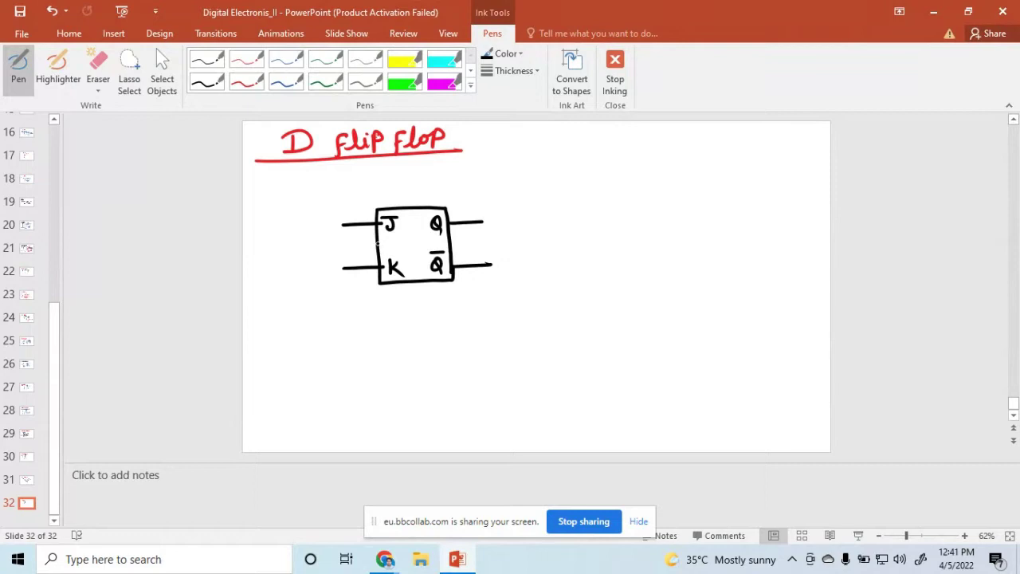
mouse_move(379, 239)
left_mouse_down()
mouse_move(376, 251)
mouse_move(362, 246)
left_mouse_up()
mouse_move(342, 246)
left_mouse_down()
mouse_move(339, 255)
mouse_move(363, 257)
left_mouse_up()
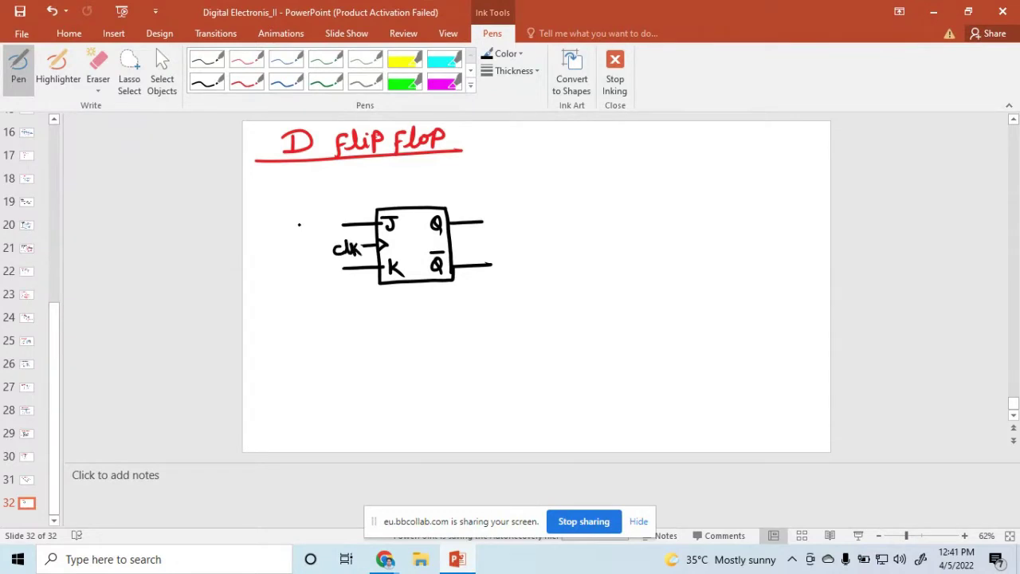
Extend the J and K input lines leftward and write the D input label
left_click_drag(274, 225, 351, 225)
left_click_drag(278, 267, 351, 267)
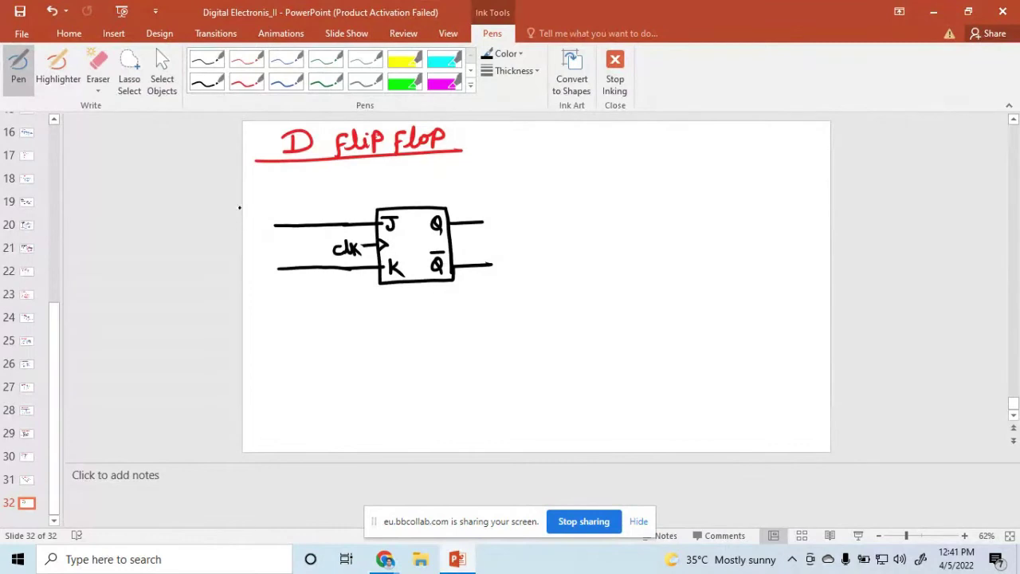
mouse_move(249, 218)
left_mouse_down()
mouse_move(249, 237)
mouse_move(263, 222)
mouse_move(247, 237)
mouse_move(301, 241)
mouse_move(293, 251)
mouse_move(287, 243)
mouse_move(292, 271)
left_mouse_up()
Erase the old K input line and ink a 4½ pt black line from the inverter to K
left_click(98, 70)
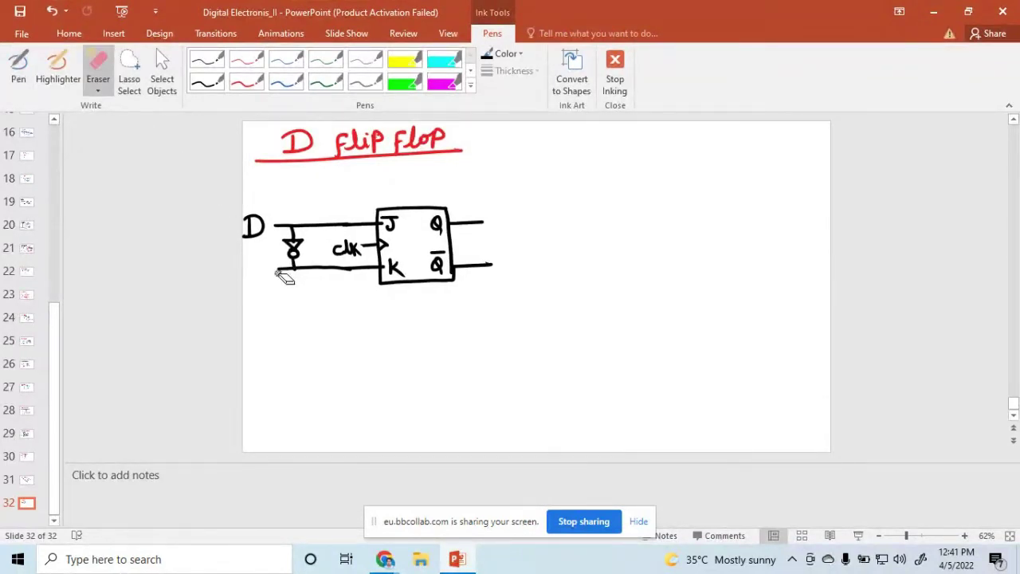
left_click(281, 269)
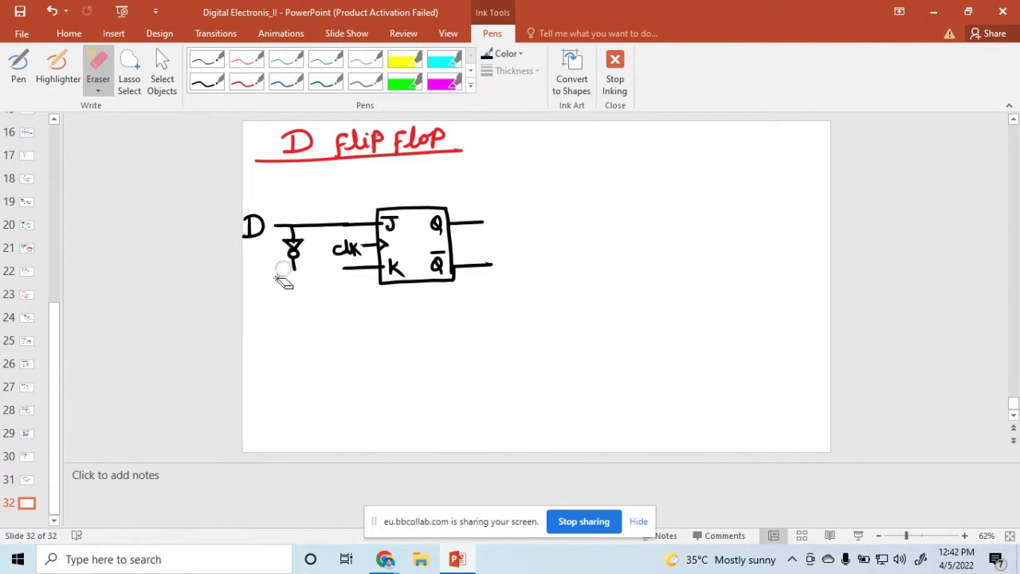
left_click(206, 82)
left_click(514, 70)
left_click(541, 205)
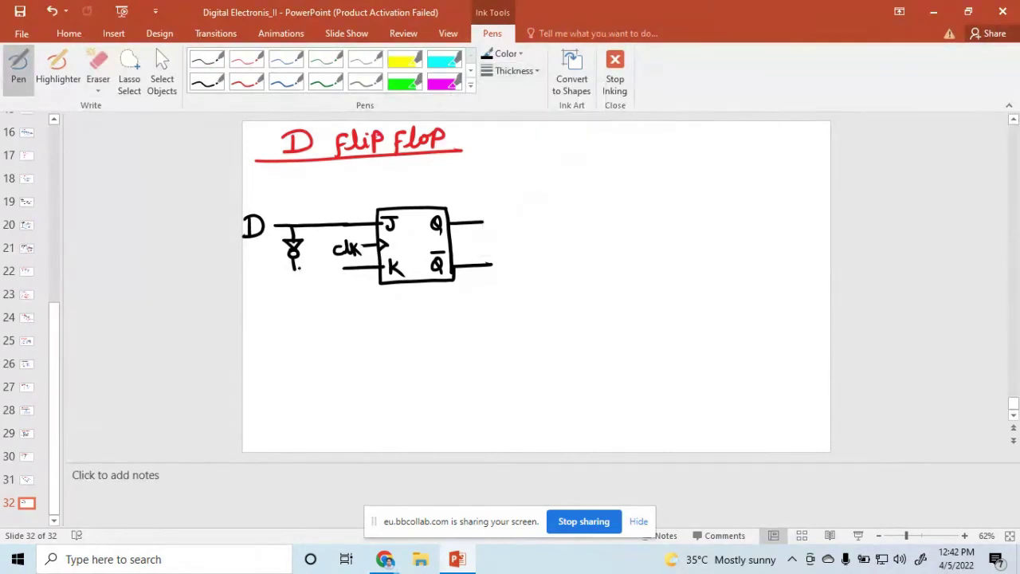
left_click_drag(293, 271, 380, 269)
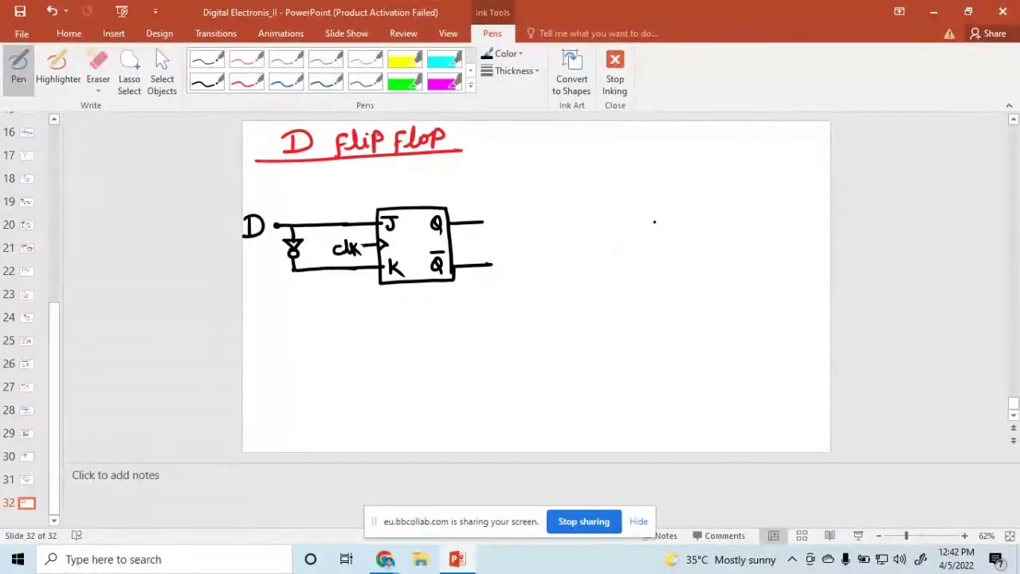
Draw a second flip-flop box with S, R, clk inputs and Q, Q̄ outputs
left_click_drag(658, 216, 660, 274)
mouse_move(658, 213)
left_mouse_down()
mouse_move(716, 213)
mouse_move(723, 286)
mouse_move(667, 285)
mouse_move(661, 272)
left_mouse_up()
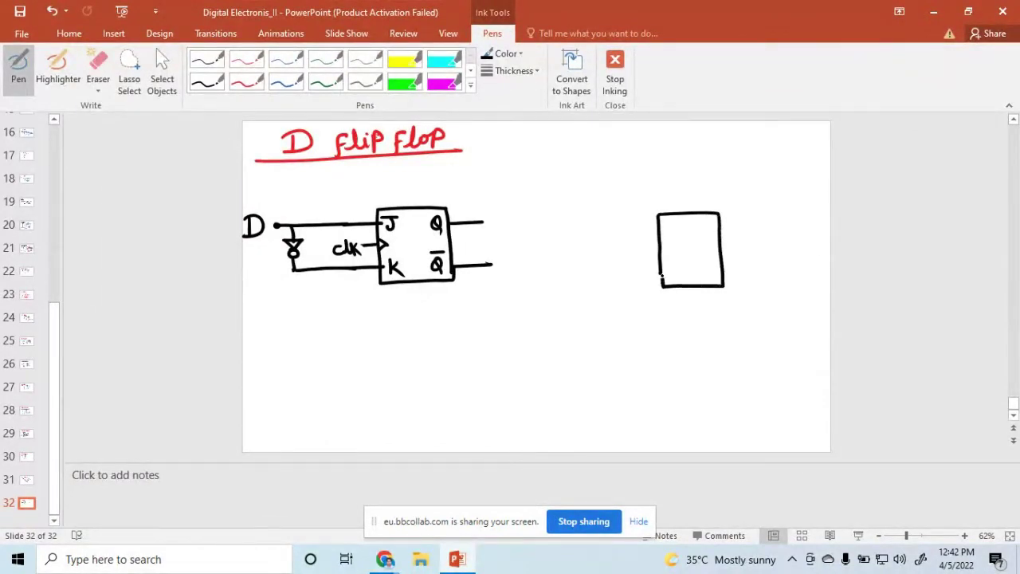
mouse_move(631, 230)
left_mouse_down()
mouse_move(667, 229)
mouse_move(663, 237)
left_mouse_up()
left_click_drag(636, 275, 680, 282)
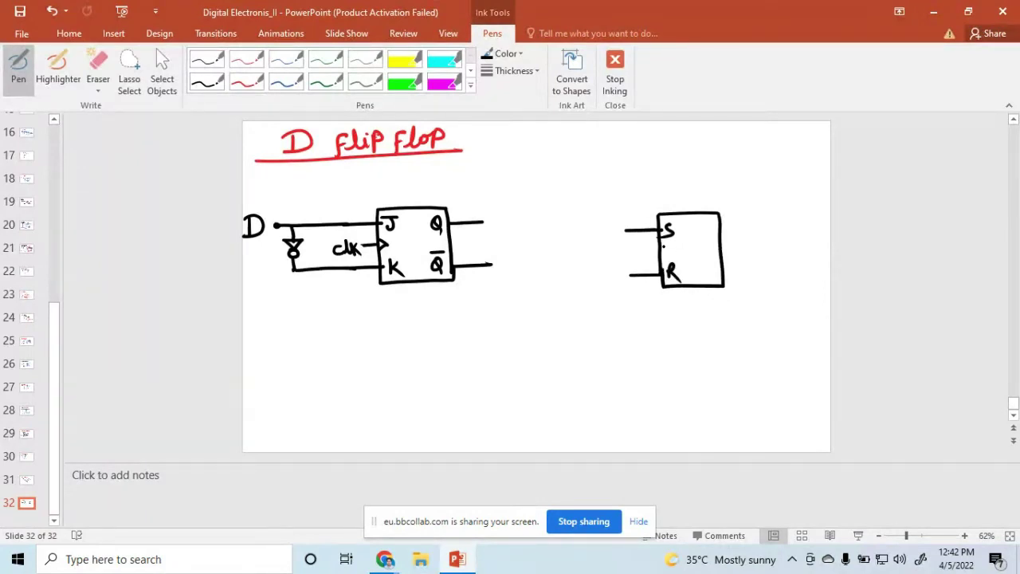
mouse_move(659, 246)
left_mouse_down()
mouse_move(659, 259)
mouse_move(626, 259)
mouse_move(648, 260)
left_mouse_up()
mouse_move(711, 227)
left_mouse_down()
mouse_move(713, 240)
mouse_move(750, 229)
left_mouse_up()
mouse_move(722, 272)
left_mouse_down()
mouse_move(751, 271)
mouse_move(705, 269)
left_mouse_up()
mouse_move(709, 271)
left_mouse_down()
mouse_move(716, 277)
mouse_move(714, 257)
left_mouse_up()
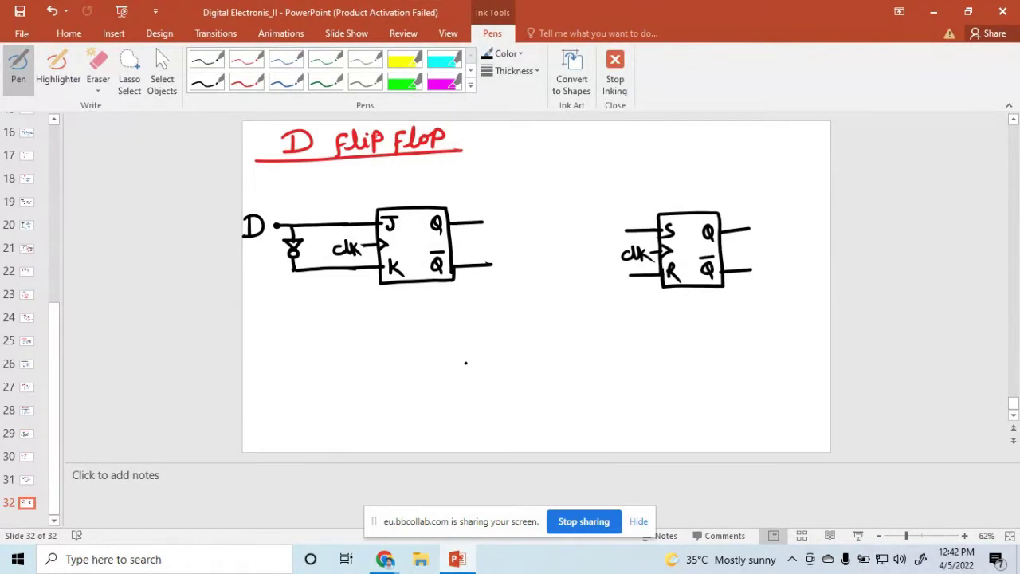
Add the D input with an inverter to R, and a vertical divider between diagrams
left_click_drag(566, 233, 659, 232)
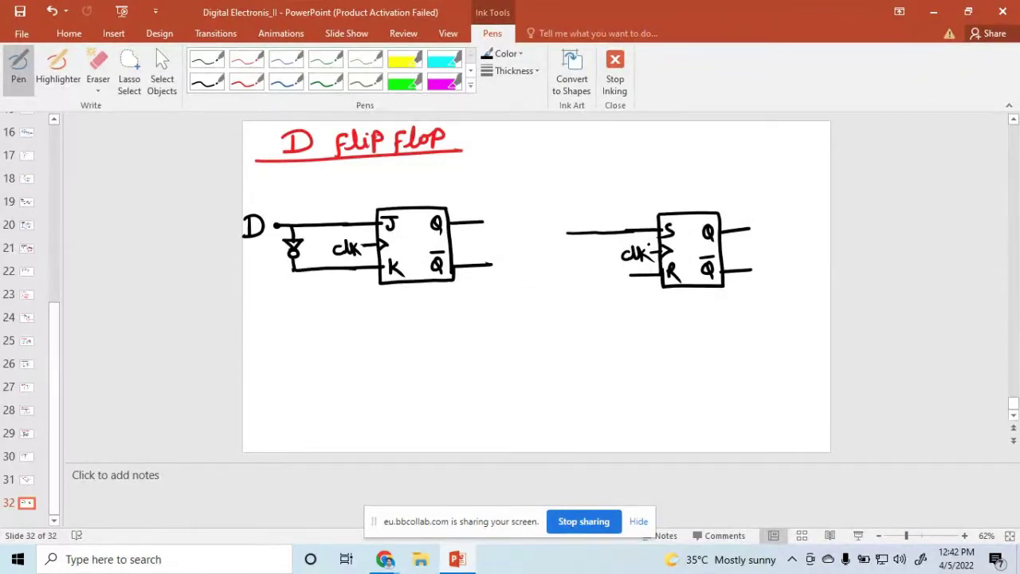
left_click_drag(547, 214, 543, 234)
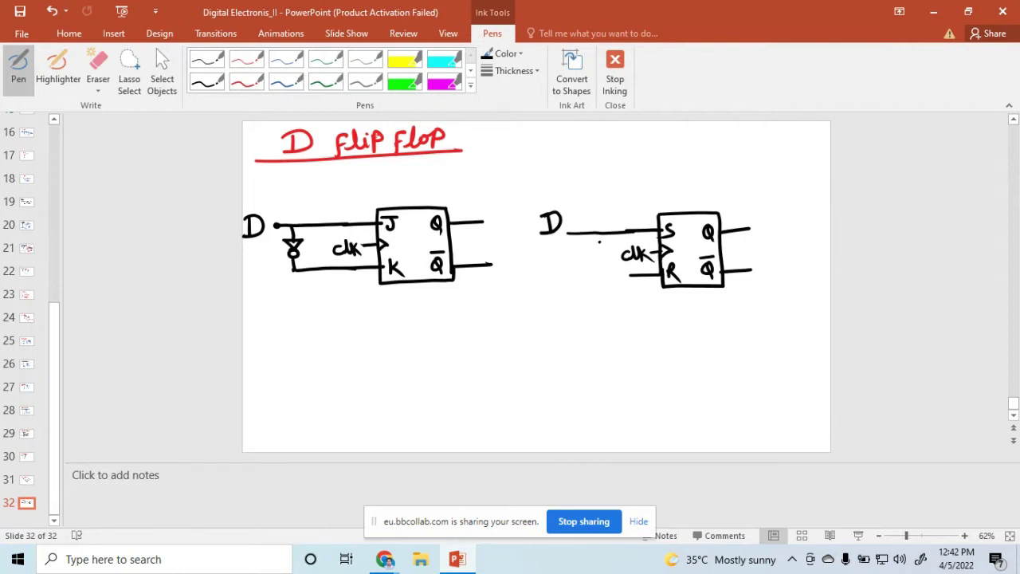
mouse_move(602, 234)
left_mouse_down()
mouse_move(598, 267)
mouse_move(602, 258)
mouse_move(632, 276)
left_mouse_up()
left_click_drag(516, 171, 521, 333)
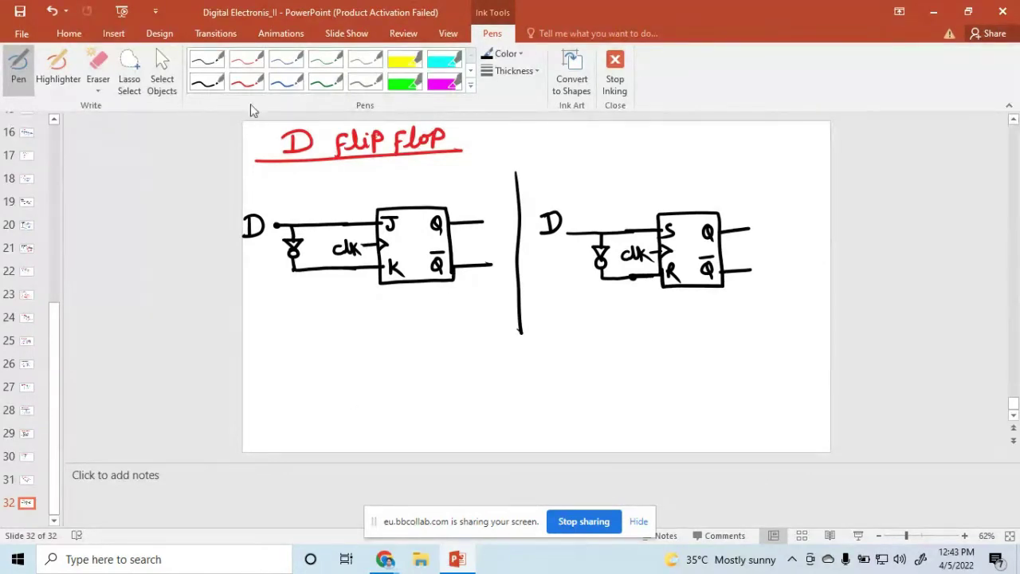
Write an underlined red 'Truth table' heading with Clock, D and Qn+1 column titles
left_click(511, 71)
left_click(504, 185)
mouse_move(271, 319)
left_mouse_down()
mouse_move(322, 304)
mouse_move(331, 325)
mouse_move(354, 325)
mouse_move(426, 311)
left_mouse_up()
left_click_drag(263, 343, 432, 318)
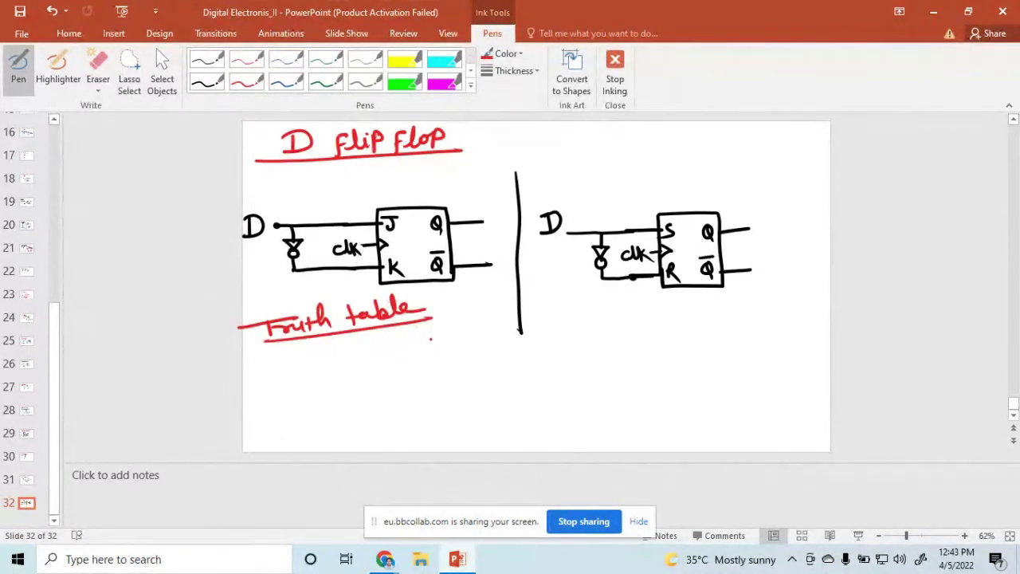
mouse_move(442, 338)
left_mouse_down()
mouse_move(434, 349)
mouse_move(484, 336)
mouse_move(505, 348)
left_mouse_up()
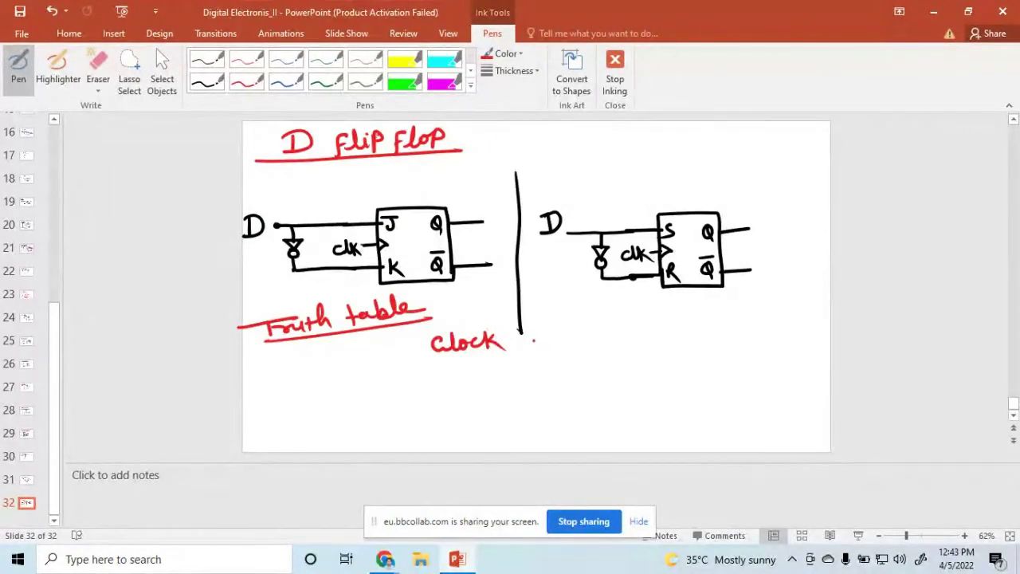
left_click_drag(546, 333, 539, 352)
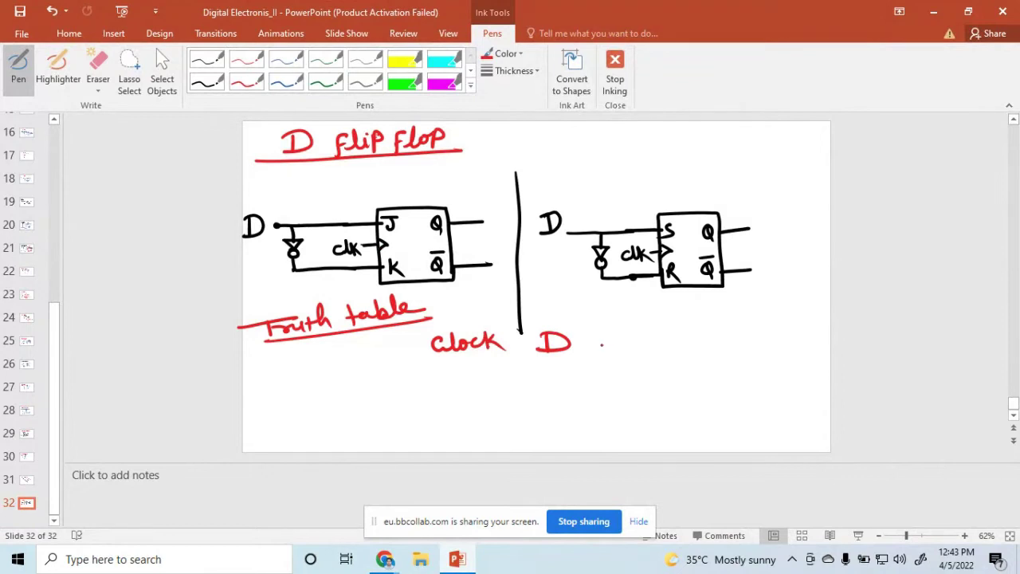
mouse_move(627, 338)
left_mouse_down()
mouse_move(622, 348)
mouse_move(674, 351)
left_mouse_up()
left_click_drag(405, 361, 705, 357)
With a 4½ pt black pen, fill row one: 0, X, Qn marked as memory
left_click(206, 83)
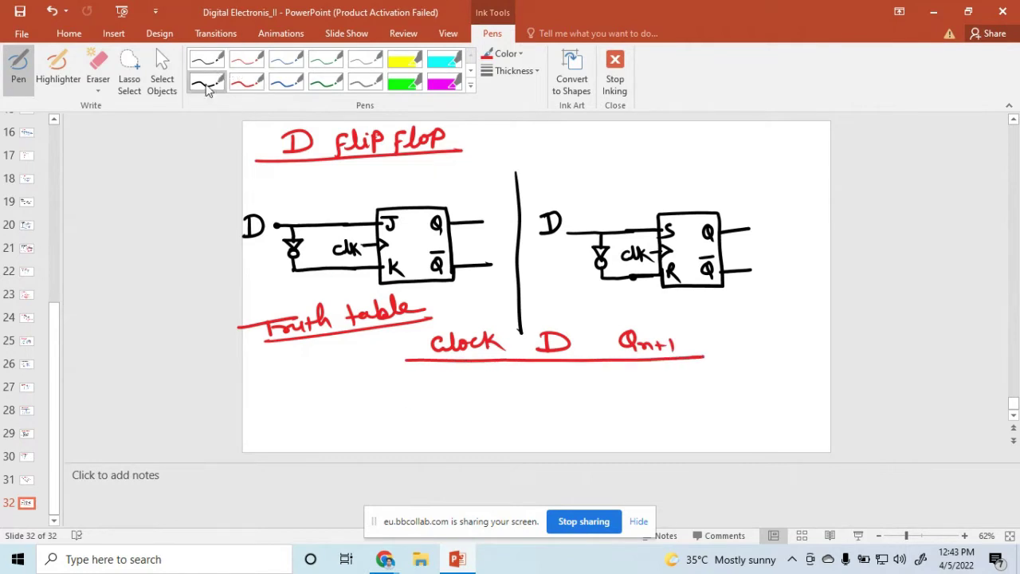
left_click(514, 71)
left_click(542, 204)
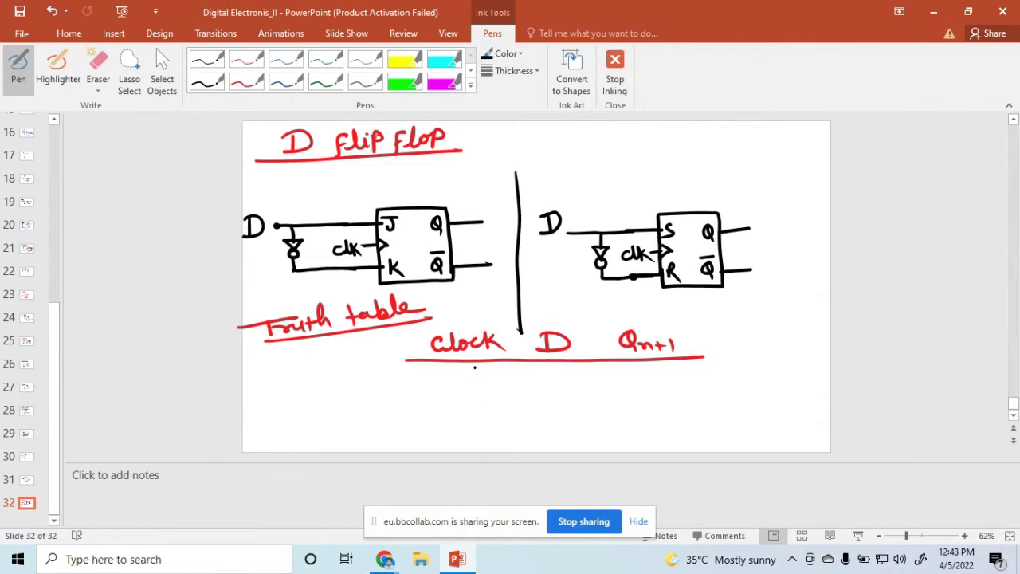
mouse_move(474, 372)
left_mouse_down()
mouse_move(491, 375)
mouse_move(484, 360)
mouse_move(475, 375)
mouse_move(481, 360)
left_mouse_up()
mouse_move(554, 379)
left_mouse_down()
mouse_move(564, 367)
mouse_move(571, 381)
left_mouse_up()
mouse_move(654, 369)
left_mouse_down()
mouse_move(666, 386)
mouse_move(807, 361)
mouse_move(802, 381)
left_mouse_up()
left_click(771, 368)
Fill rows 1 0 → 0 and 1 1 → 1, and draw a divider before Qn+1
left_click_drag(487, 395, 488, 413)
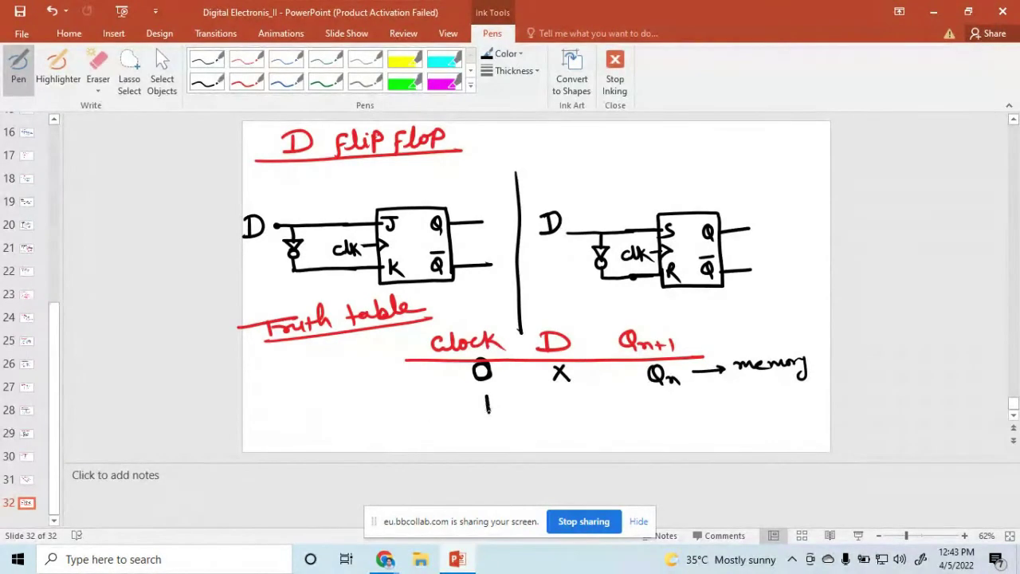
mouse_move(570, 396)
left_mouse_down()
mouse_move(568, 407)
mouse_move(569, 396)
left_mouse_up()
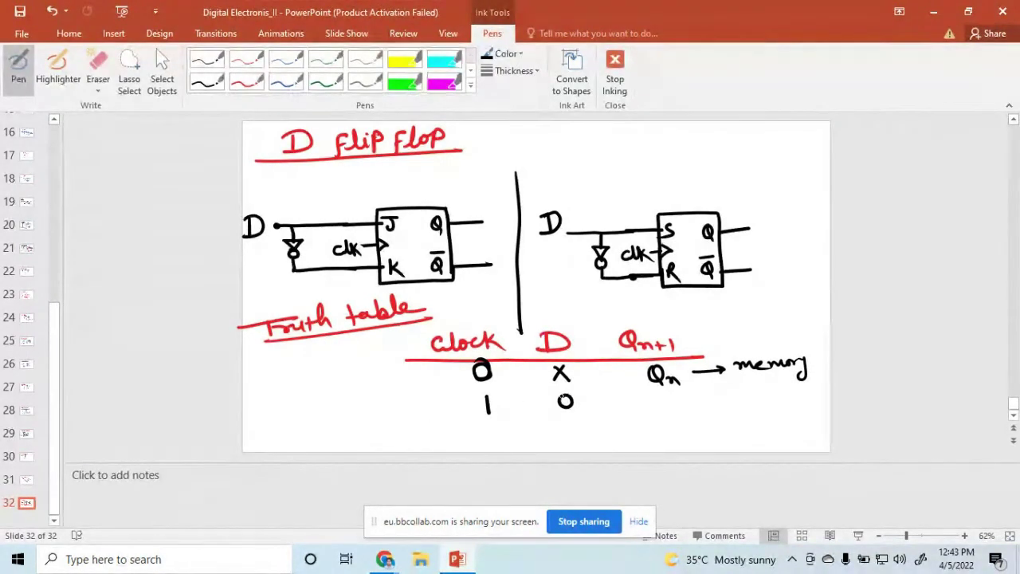
left_click_drag(668, 394, 667, 394)
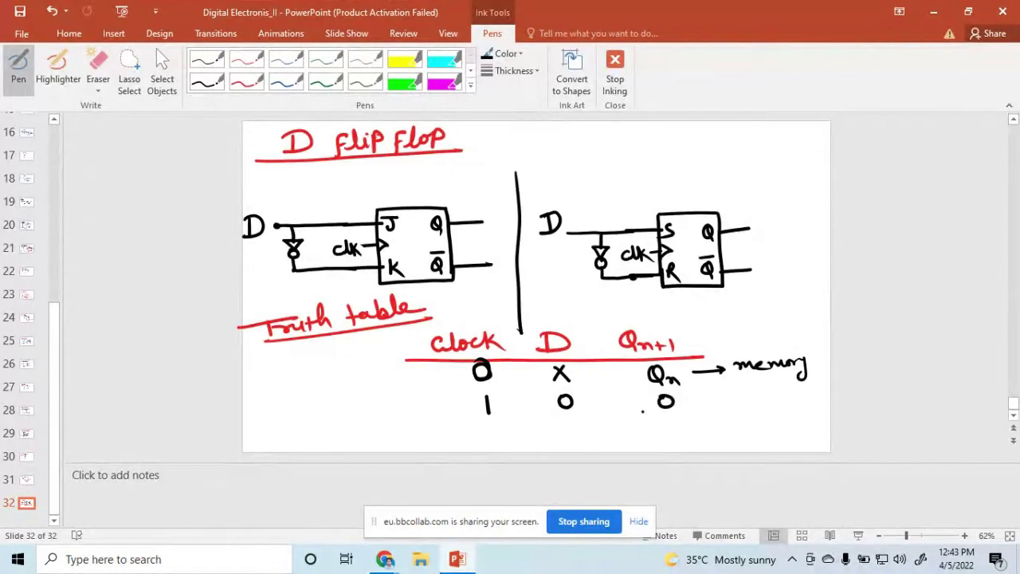
left_click_drag(489, 423, 490, 440)
left_click_drag(571, 421, 571, 438)
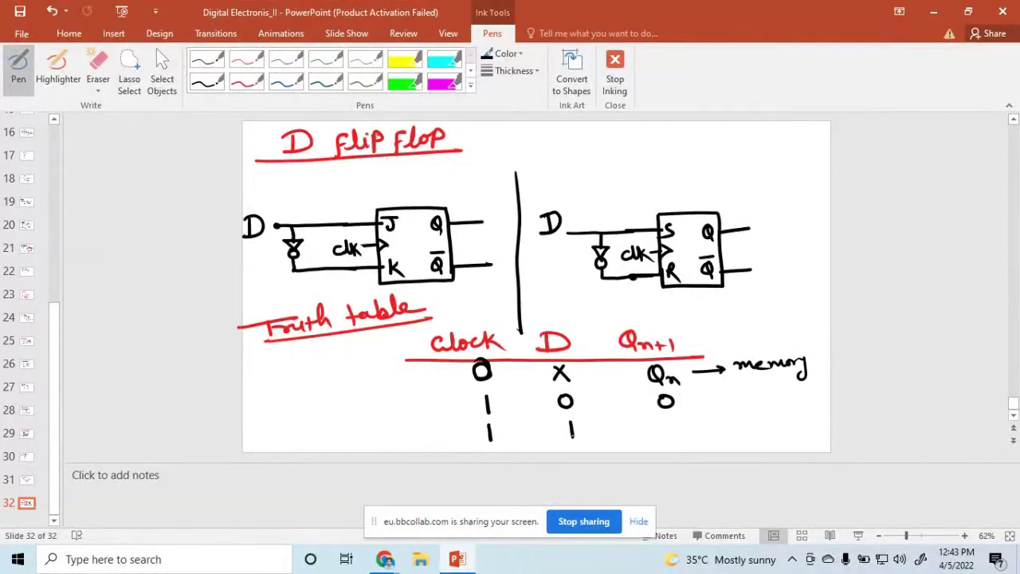
left_click_drag(668, 421, 670, 439)
left_click_drag(596, 315, 615, 456)
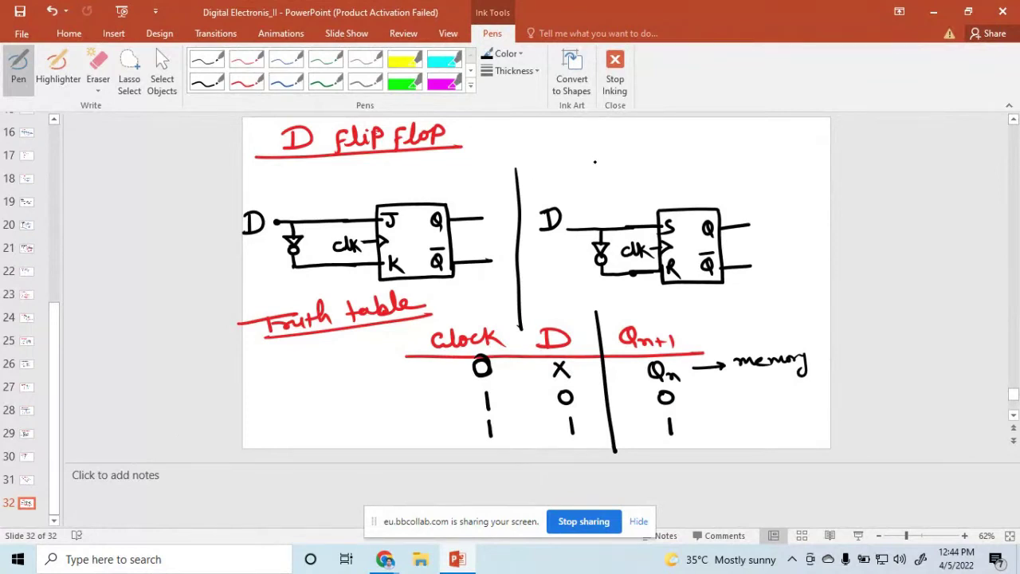
left_click_drag(616, 130, 619, 165)
Complete the small top-right D flip-flop symbol with Q, Q̄, D and clk
mouse_move(616, 129)
left_mouse_down()
mouse_move(657, 128)
mouse_move(661, 167)
mouse_move(618, 163)
left_mouse_up()
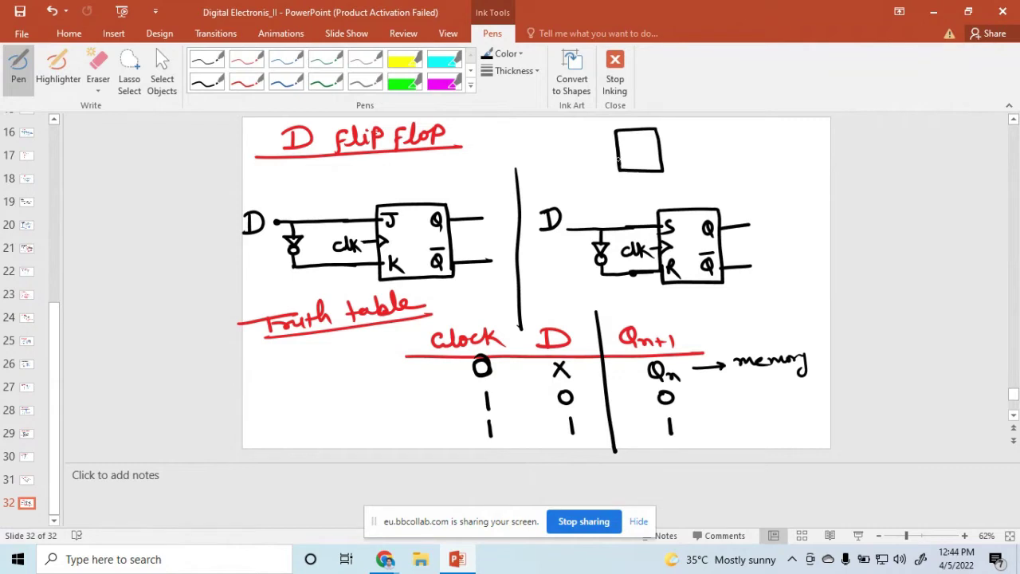
mouse_move(662, 137)
left_mouse_down()
mouse_move(691, 136)
mouse_move(650, 142)
mouse_move(690, 159)
mouse_move(648, 166)
mouse_move(655, 168)
left_mouse_up()
left_click_drag(643, 152, 654, 150)
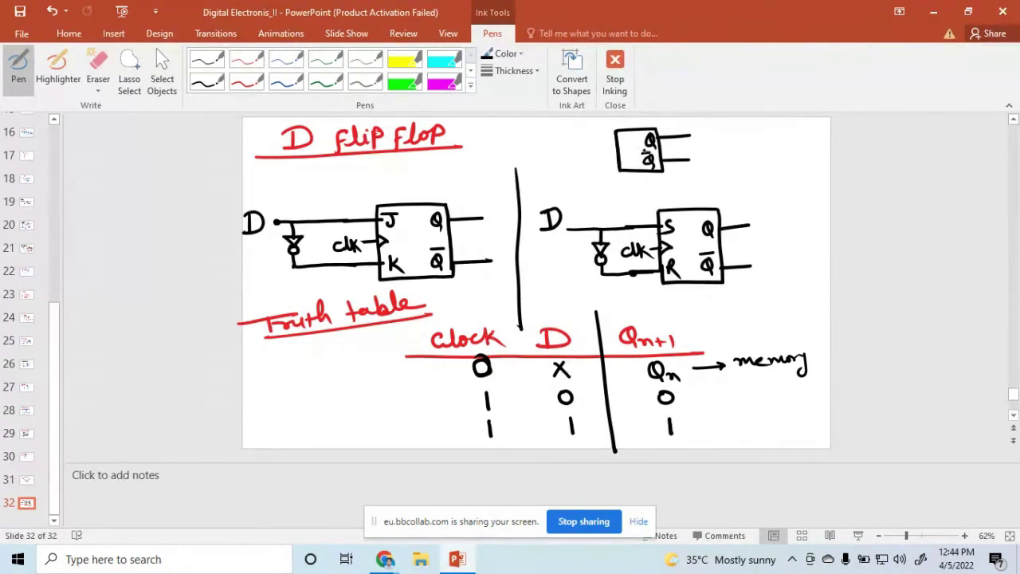
mouse_move(574, 140)
left_mouse_down()
mouse_move(616, 139)
mouse_move(561, 143)
mouse_move(620, 156)
mouse_move(568, 160)
mouse_move(580, 160)
left_mouse_up()
left_click_drag(584, 148, 590, 155)
left_click_drag(591, 155, 598, 162)
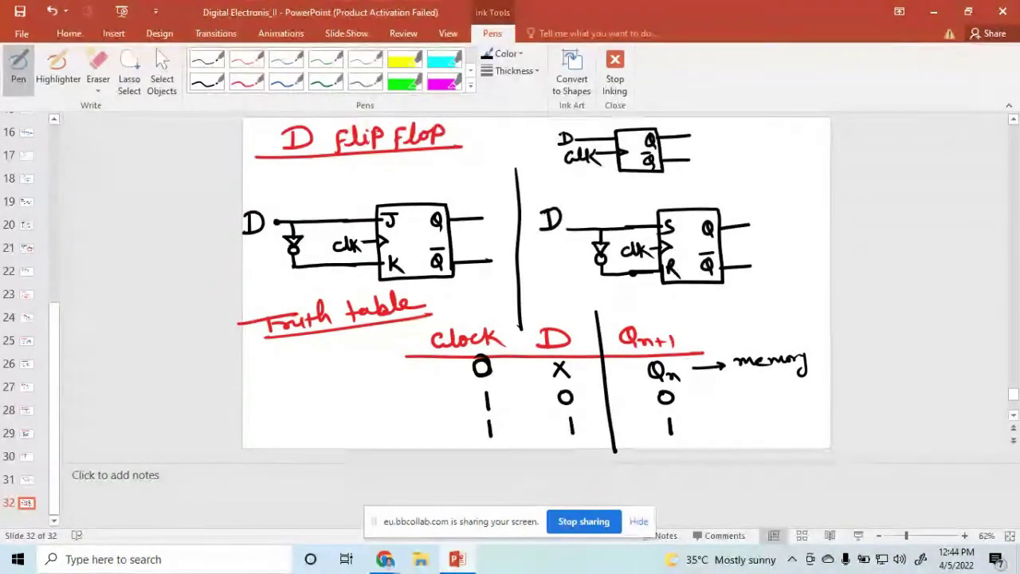
Draw a horizontal line from the vertical divider to the slide's right edge
left_click_drag(691, 168, 757, 157)
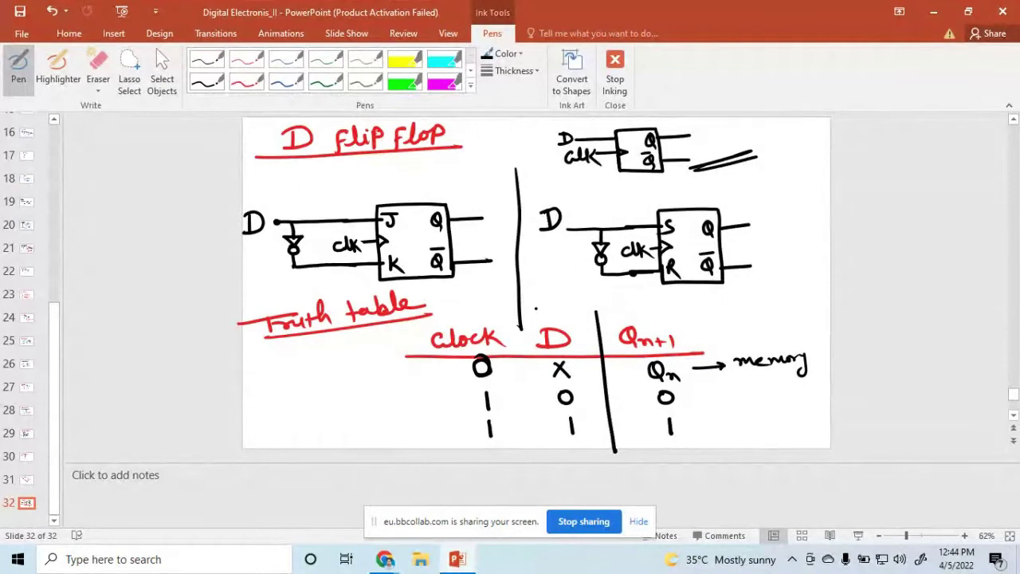
left_click_drag(517, 184, 830, 188)
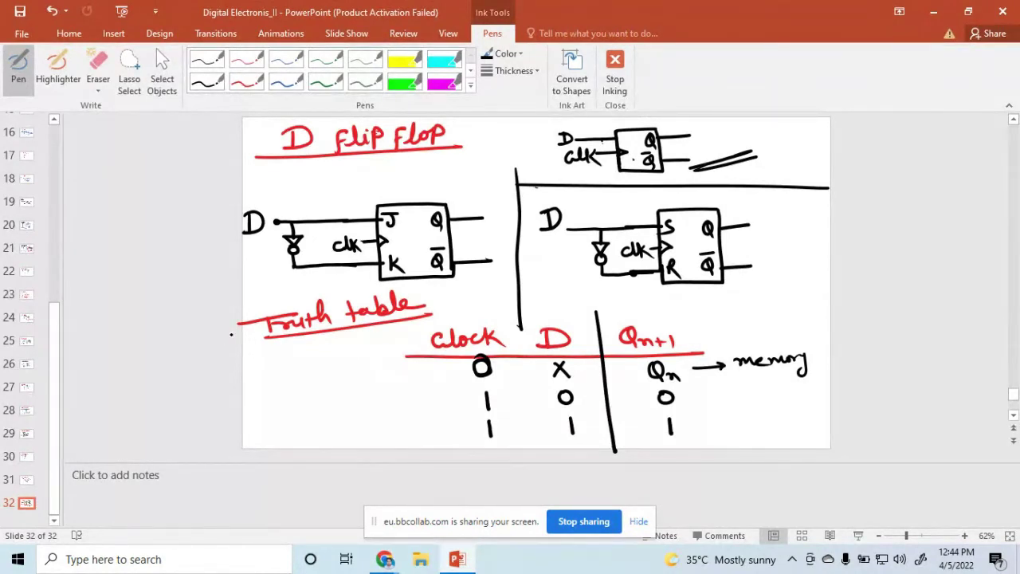
left_click_drag(244, 348, 273, 337)
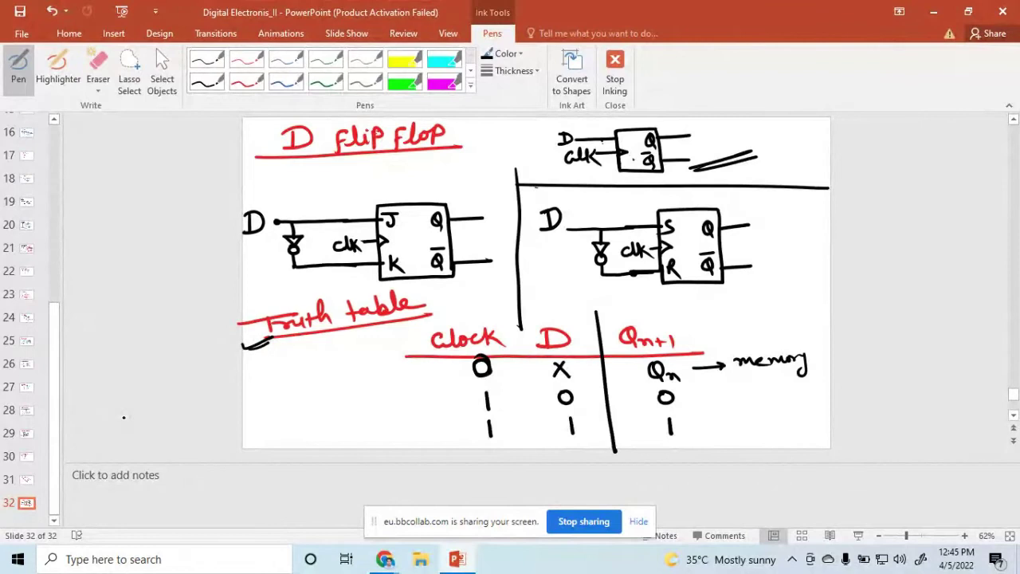
Insert a new blank slide and select the red pen at 2¼ pt
left_click(114, 33)
left_click(18, 66)
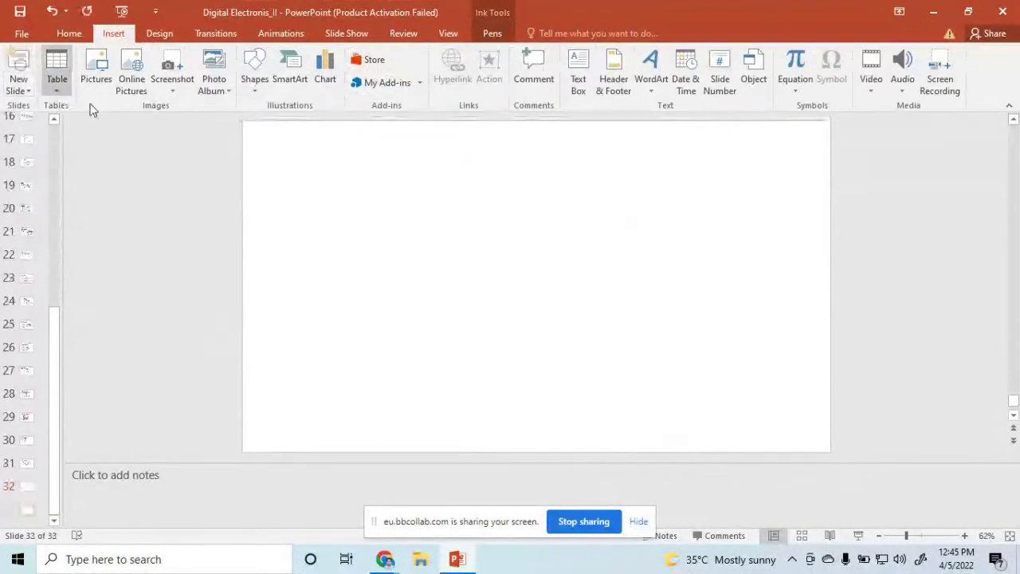
left_click(492, 34)
left_click(246, 82)
left_click(514, 71)
left_click(513, 171)
Handwrite 'characteristic table' at the top and underline it
mouse_move(293, 136)
left_mouse_down()
mouse_move(285, 144)
mouse_move(372, 130)
mouse_move(391, 137)
left_mouse_up()
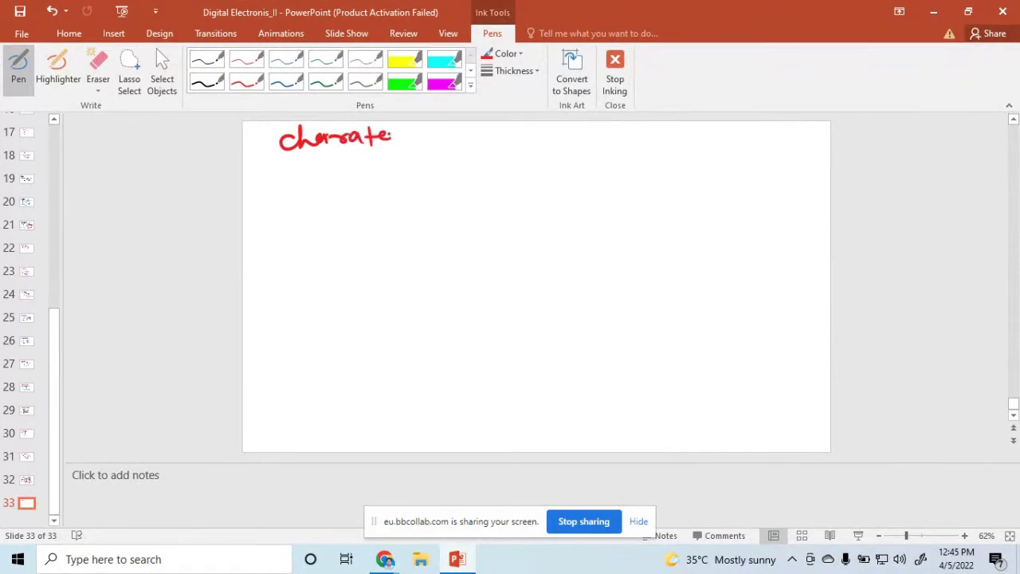
mouse_move(401, 134)
left_mouse_down()
mouse_move(462, 142)
mouse_move(578, 137)
left_mouse_up()
left_click_drag(263, 159, 588, 148)
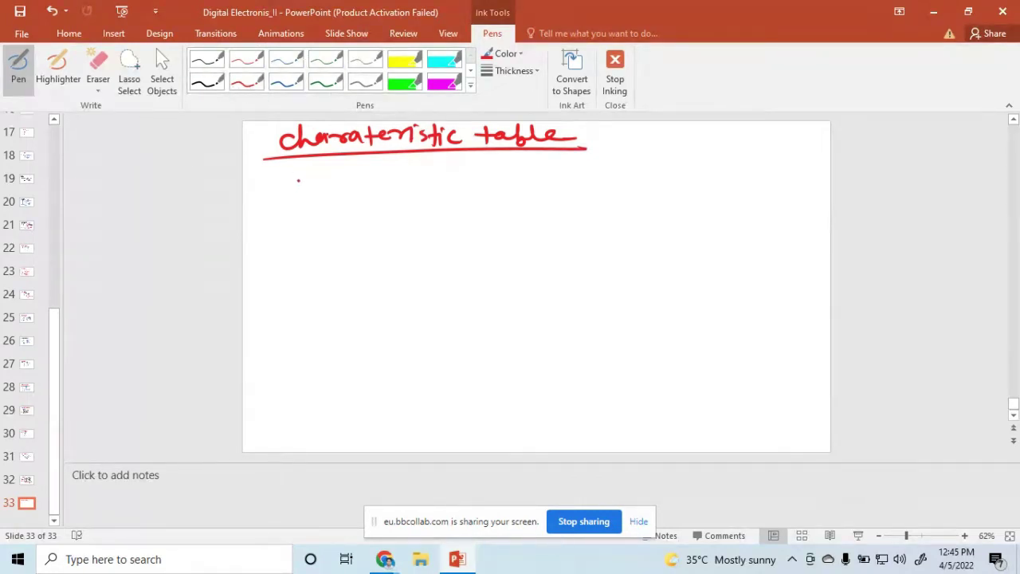
Use a thicker black pen to write D, Qn and Qn+1 headings, ruled and divided
left_click(514, 71)
left_click(549, 204)
left_click_drag(300, 175, 304, 193)
left_click_drag(279, 195, 304, 194)
mouse_move(375, 174)
left_mouse_down()
mouse_move(382, 199)
mouse_move(418, 201)
left_mouse_up()
mouse_move(463, 171)
left_mouse_down()
mouse_move(461, 191)
mouse_move(493, 188)
left_mouse_up()
left_click_drag(496, 183, 500, 195)
left_click_drag(243, 205, 532, 203)
left_click_drag(436, 156, 448, 299)
Fill the D and Qn columns with 00, 01, 10, 11 and extend the divider
mouse_move(302, 219)
left_mouse_down()
mouse_move(318, 220)
mouse_move(307, 217)
left_mouse_up()
left_click_drag(392, 220, 399, 219)
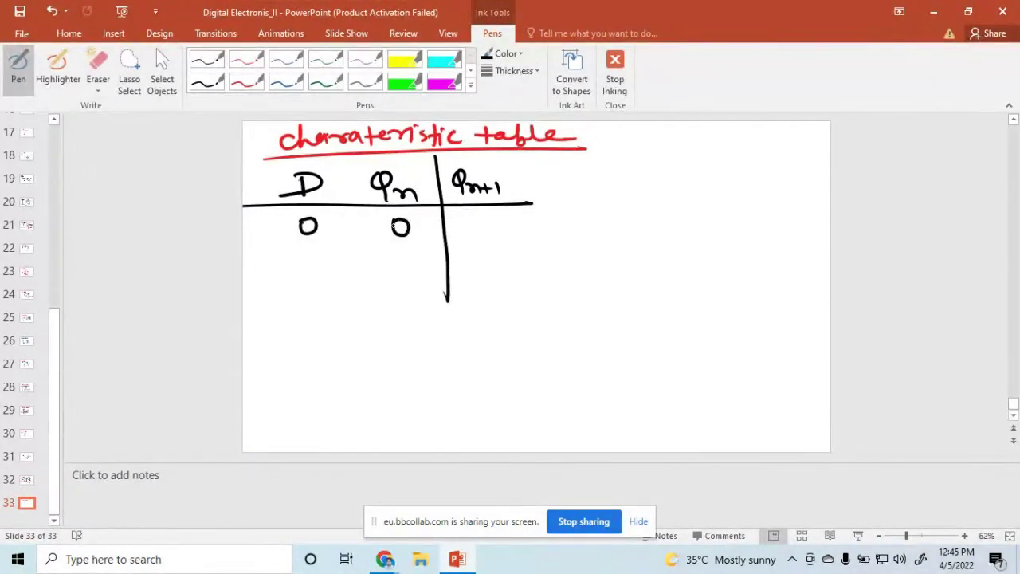
left_click_drag(311, 253, 312, 254)
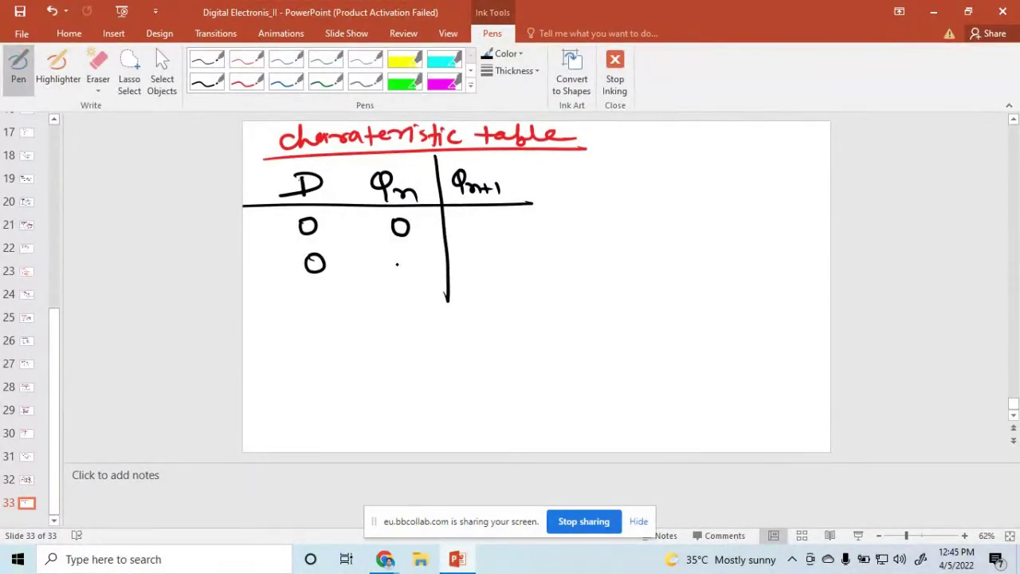
left_click_drag(404, 253, 406, 277)
left_click_drag(312, 295, 314, 313)
left_click_drag(400, 298, 399, 297)
left_click_drag(312, 333, 314, 356)
left_click_drag(408, 330, 409, 350)
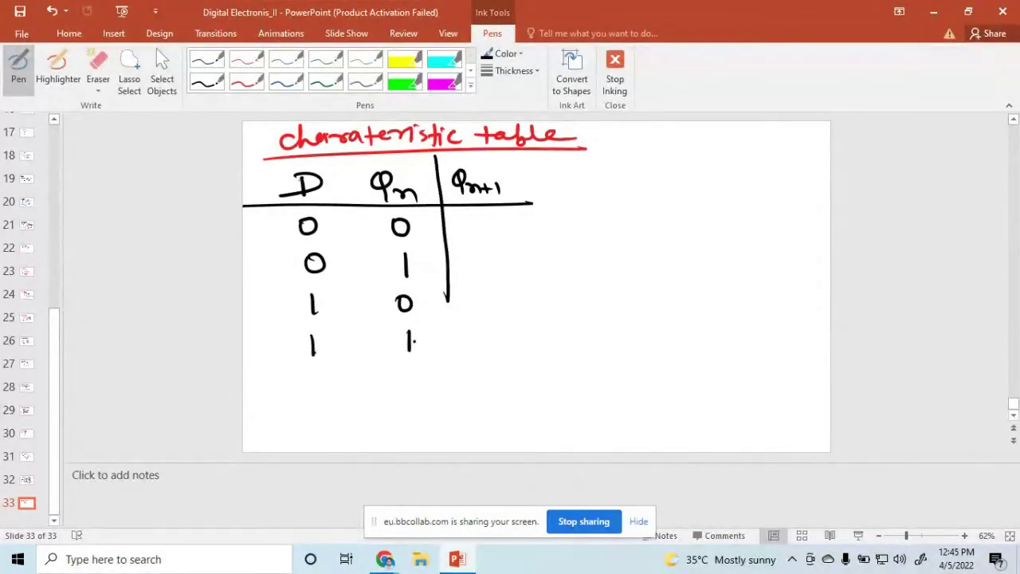
left_click_drag(448, 298, 452, 382)
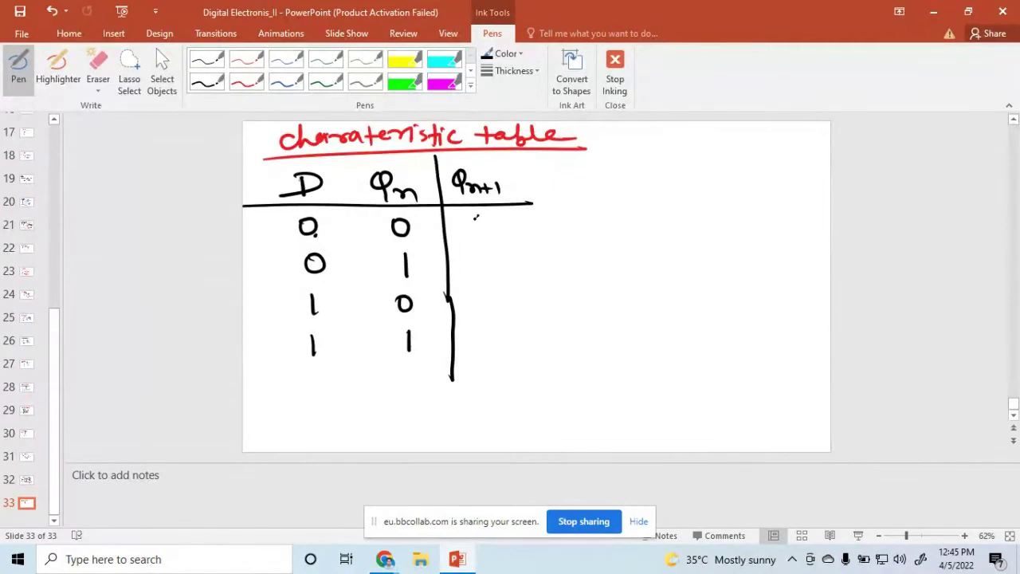
Fill Qn+1 values 0, 0, 1, 1 and draw a divider right of the table
mouse_move(483, 214)
left_mouse_down()
mouse_move(476, 231)
mouse_move(483, 214)
left_mouse_up()
mouse_move(479, 263)
left_mouse_down()
mouse_move(477, 276)
mouse_move(481, 257)
left_mouse_up()
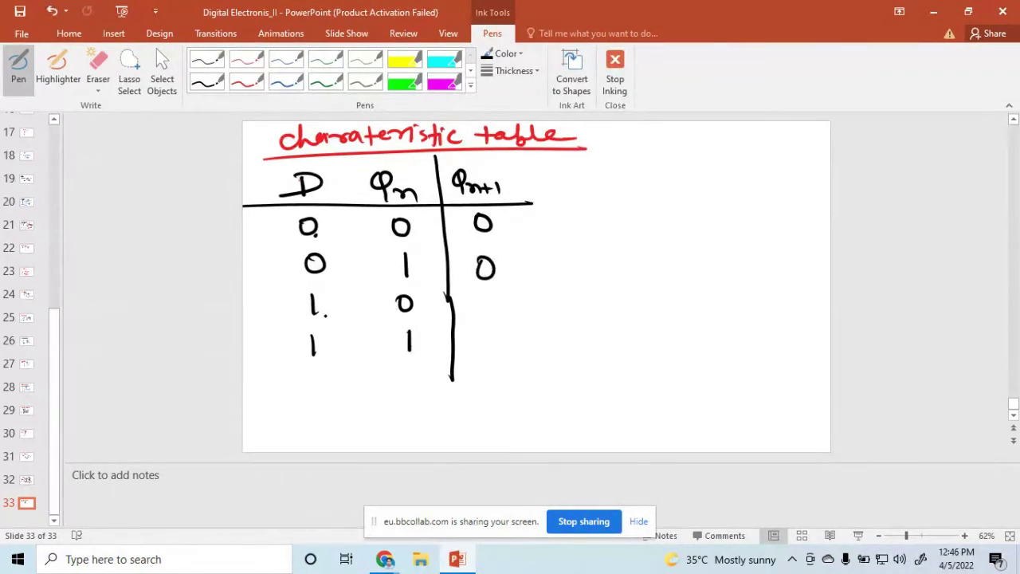
left_click_drag(482, 293, 493, 360)
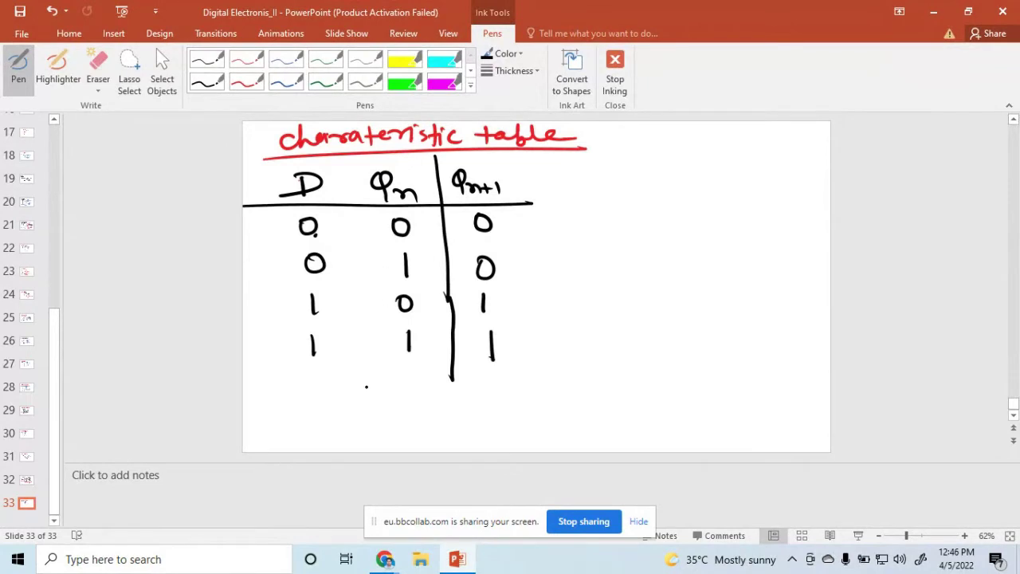
left_click_drag(568, 128, 582, 391)
Write 'characteristic eqn' in 4½ pt red ink beside the table and underline it
left_click(246, 82)
left_click_drag(600, 154, 614, 157)
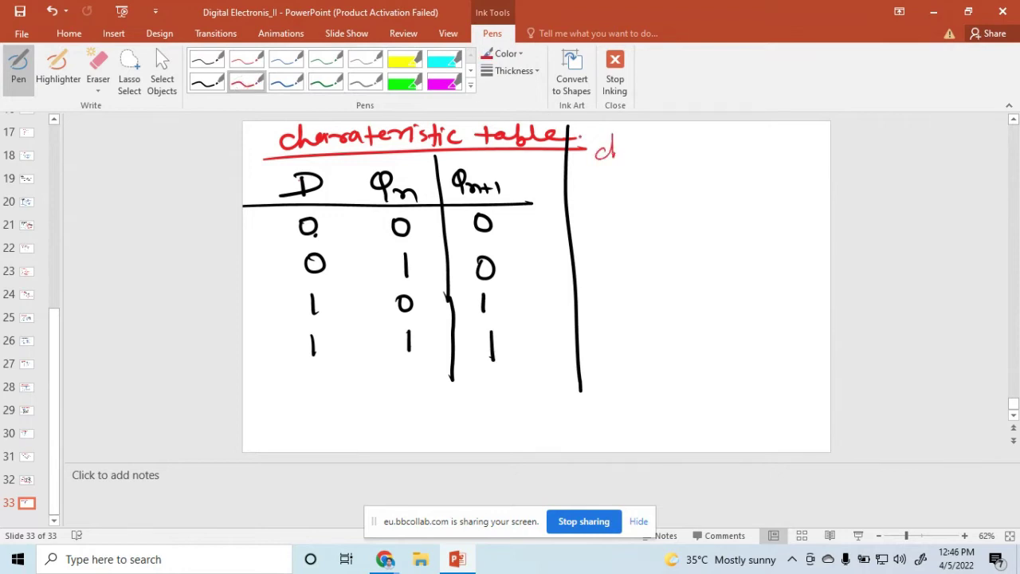
left_click(514, 70)
left_click(547, 206)
key("ctrl+z")
mouse_move(596, 149)
left_mouse_down()
mouse_move(676, 145)
mouse_move(708, 142)
mouse_move(723, 155)
mouse_move(781, 142)
mouse_move(779, 169)
mouse_move(784, 136)
mouse_move(827, 137)
left_mouse_up()
left_click_drag(596, 162, 830, 159)
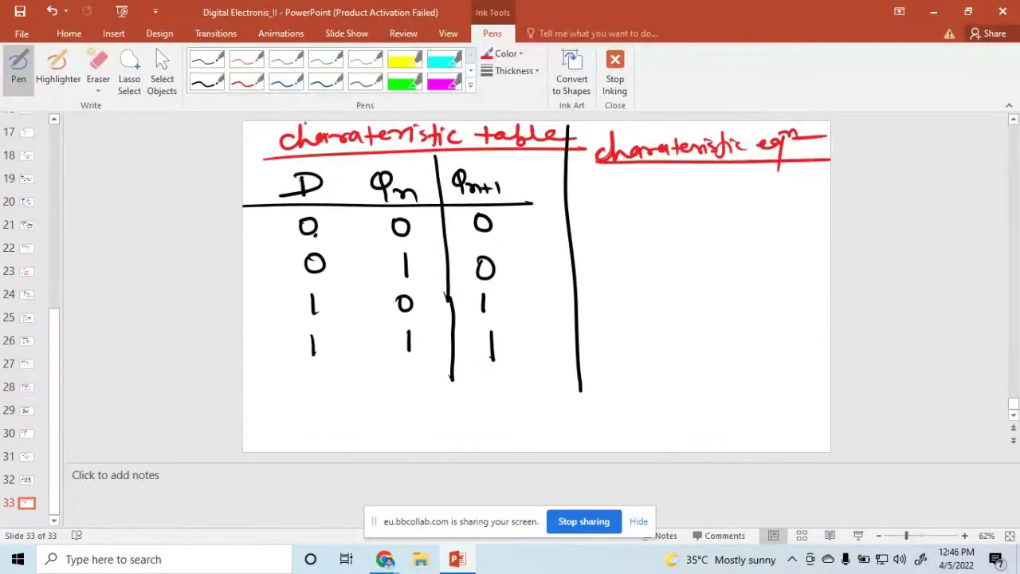
left_click(287, 82)
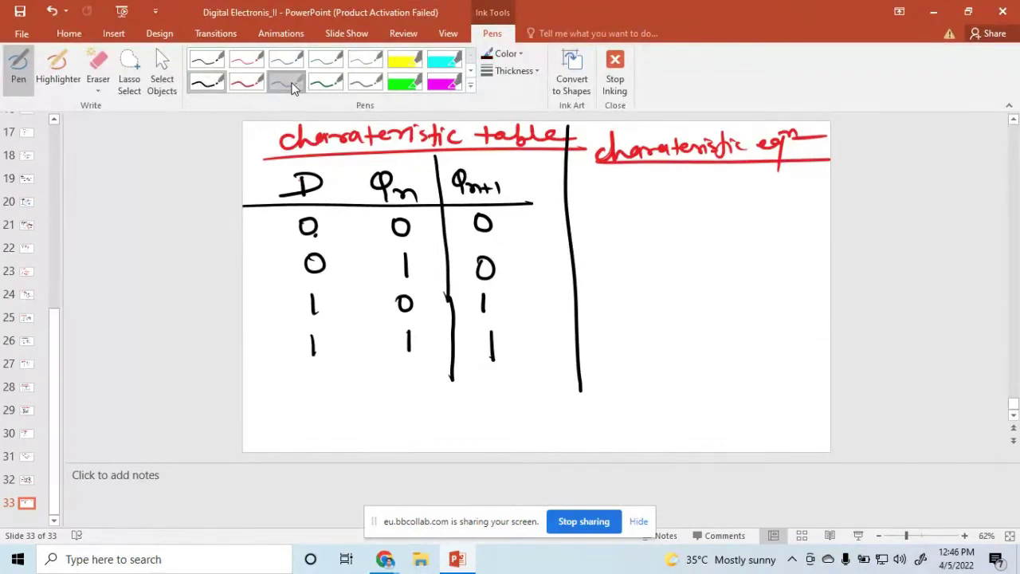
Draw a 4½ pt blue 2×2 K-map labelled with Qn and D
left_click(505, 74)
left_click(527, 201)
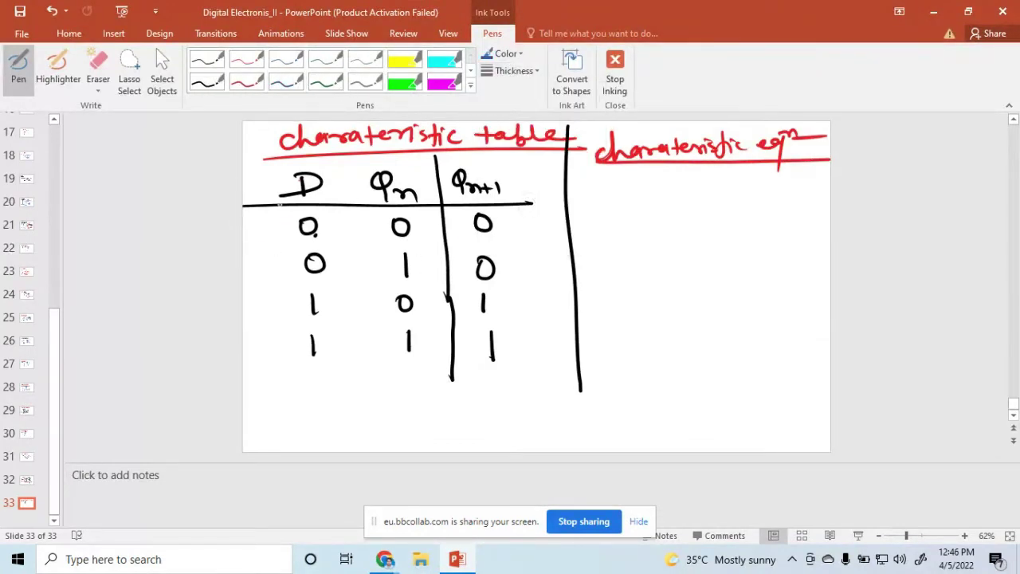
left_click_drag(639, 229, 645, 285)
mouse_move(640, 223)
left_mouse_down()
mouse_move(730, 224)
mouse_move(737, 234)
mouse_move(738, 286)
mouse_move(645, 288)
left_mouse_up()
left_click_drag(692, 224, 692, 288)
left_click_drag(645, 256, 747, 252)
mouse_move(617, 191)
left_mouse_down()
mouse_move(641, 226)
mouse_move(614, 219)
mouse_move(603, 228)
mouse_move(638, 195)
mouse_move(666, 213)
mouse_move(702, 221)
left_mouse_up()
left_click_drag(632, 241, 629, 242)
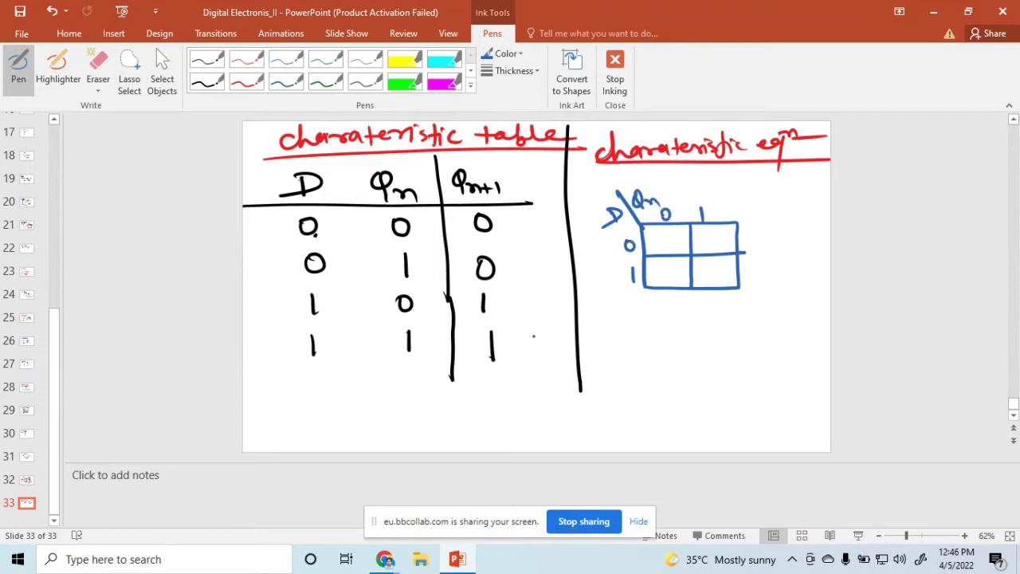
Place 1s in the D=1 row, group them, and write Qn+1 = D
mouse_move(630, 326)
left_mouse_down()
mouse_move(616, 337)
mouse_move(663, 346)
left_mouse_up()
mouse_move(666, 339)
left_mouse_down()
mouse_move(669, 353)
mouse_move(682, 330)
left_mouse_up()
left_click_drag(670, 338, 682, 336)
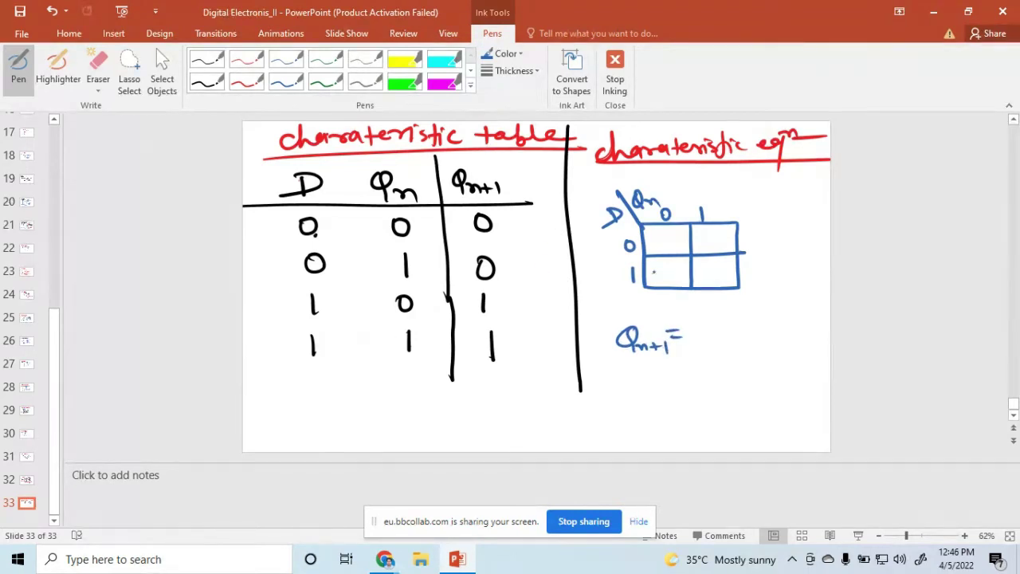
mouse_move(665, 266)
left_mouse_down()
mouse_move(665, 277)
mouse_move(710, 275)
mouse_move(708, 260)
mouse_move(657, 262)
mouse_move(702, 290)
mouse_move(715, 264)
mouse_move(728, 274)
left_mouse_up()
left_click_drag(730, 273, 787, 280)
mouse_move(698, 325)
left_mouse_down()
mouse_move(697, 345)
mouse_move(719, 332)
mouse_move(693, 344)
left_mouse_up()
Box the Qn+1 = D equation and add a star mark beside it
mouse_move(597, 318)
left_mouse_down()
mouse_move(604, 365)
mouse_move(605, 319)
mouse_move(734, 314)
mouse_move(747, 366)
mouse_move(600, 367)
left_mouse_up()
left_click_drag(594, 289, 605, 303)
mouse_move(600, 283)
left_mouse_down()
mouse_move(611, 308)
mouse_move(627, 307)
left_mouse_up()
left_click_drag(600, 296, 560, 311)
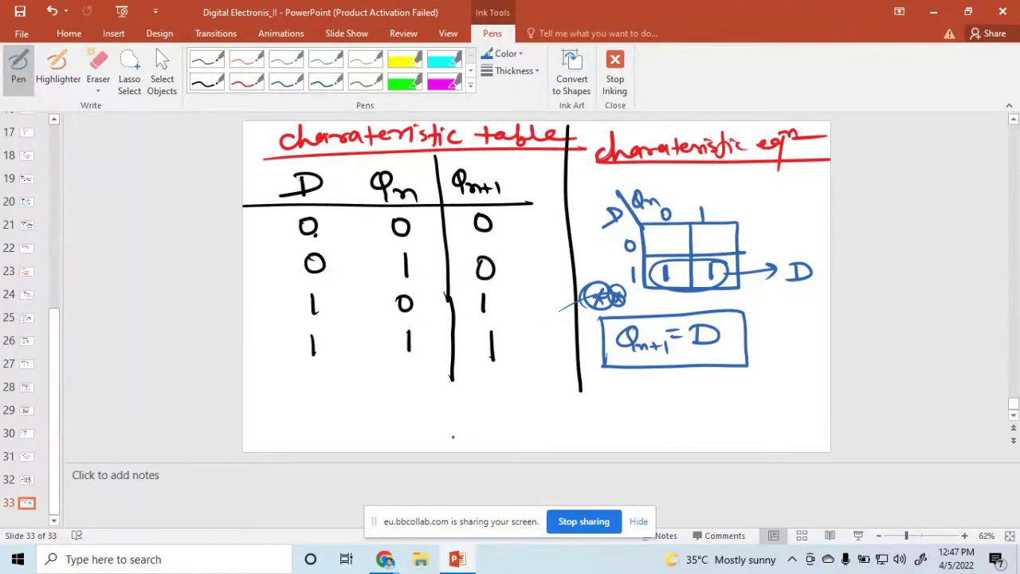
left_click(113, 33)
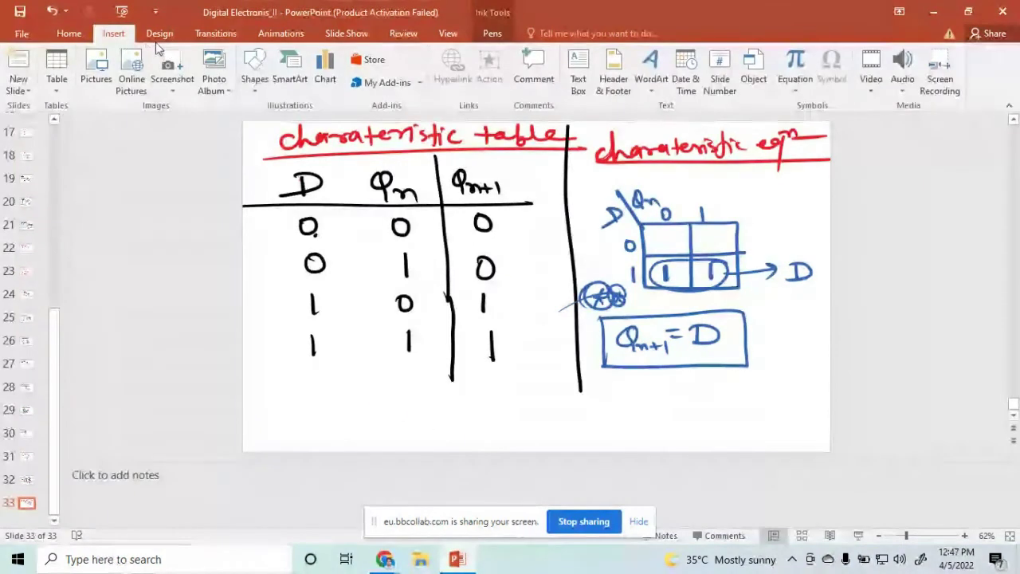
Add slide 34 and write an underlined 4½ pt red 'Excitation table' heading
left_click(19, 64)
left_click(492, 32)
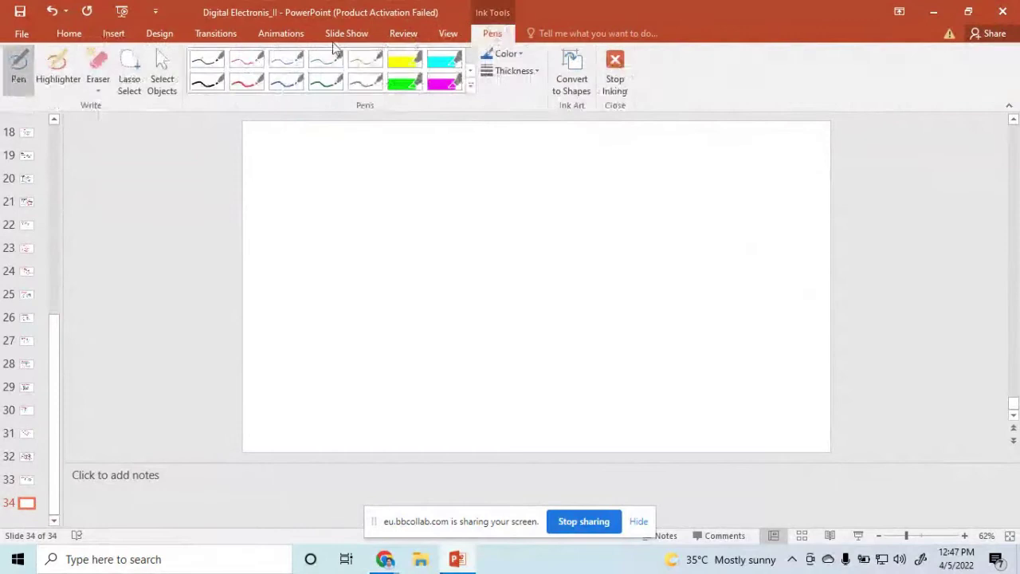
left_click(514, 71)
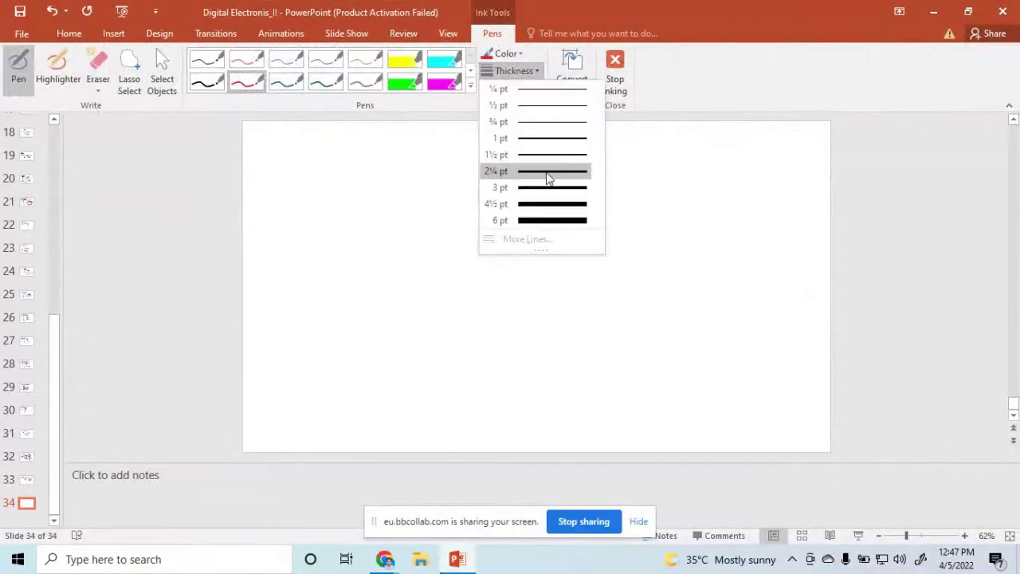
left_click(534, 205)
mouse_move(294, 137)
left_mouse_down()
mouse_move(287, 152)
mouse_move(322, 155)
left_mouse_up()
left_click_drag(331, 144, 344, 158)
left_click(332, 135)
mouse_move(336, 147)
left_mouse_down()
mouse_move(381, 157)
mouse_move(421, 142)
mouse_move(430, 162)
mouse_move(460, 163)
left_mouse_up()
mouse_move(445, 148)
left_mouse_down()
mouse_move(485, 144)
mouse_move(499, 153)
left_mouse_up()
mouse_move(499, 129)
left_mouse_down()
mouse_move(498, 155)
mouse_move(515, 156)
left_mouse_up()
mouse_move(518, 129)
left_mouse_down()
mouse_move(521, 155)
mouse_move(561, 152)
left_mouse_up()
left_click_drag(259, 166, 561, 156)
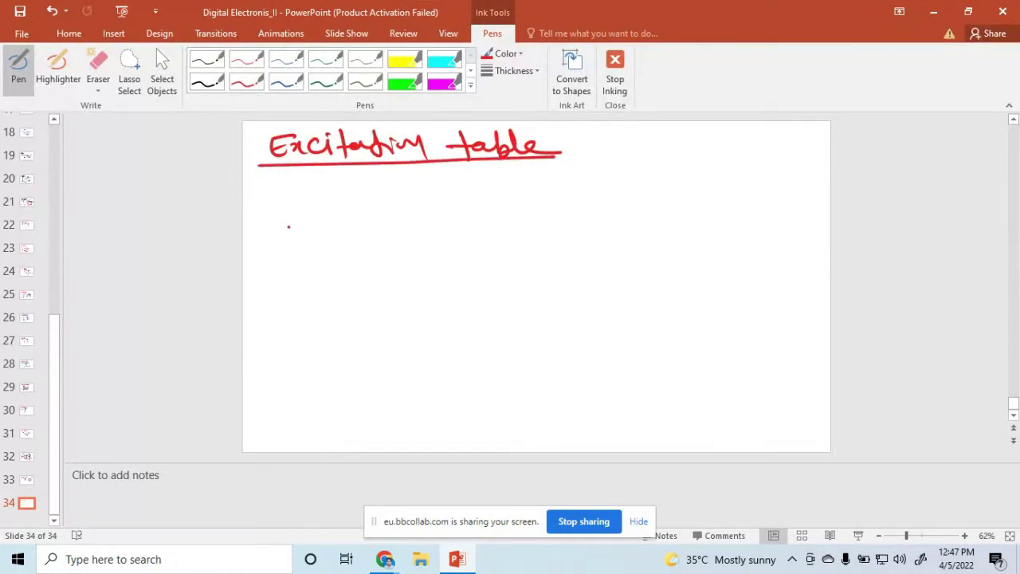
Write Qn, Qn+1 and D column headers and rule a line beneath them
mouse_move(329, 192)
left_mouse_down()
mouse_move(319, 205)
mouse_move(360, 223)
mouse_move(444, 210)
mouse_move(447, 222)
left_mouse_up()
left_click_drag(499, 186, 496, 209)
left_click_drag(276, 228, 570, 222)
With a black 4½ pt pen, write the Qn/Qn+1 pairs 00, 01, 10, 11
left_click(206, 82)
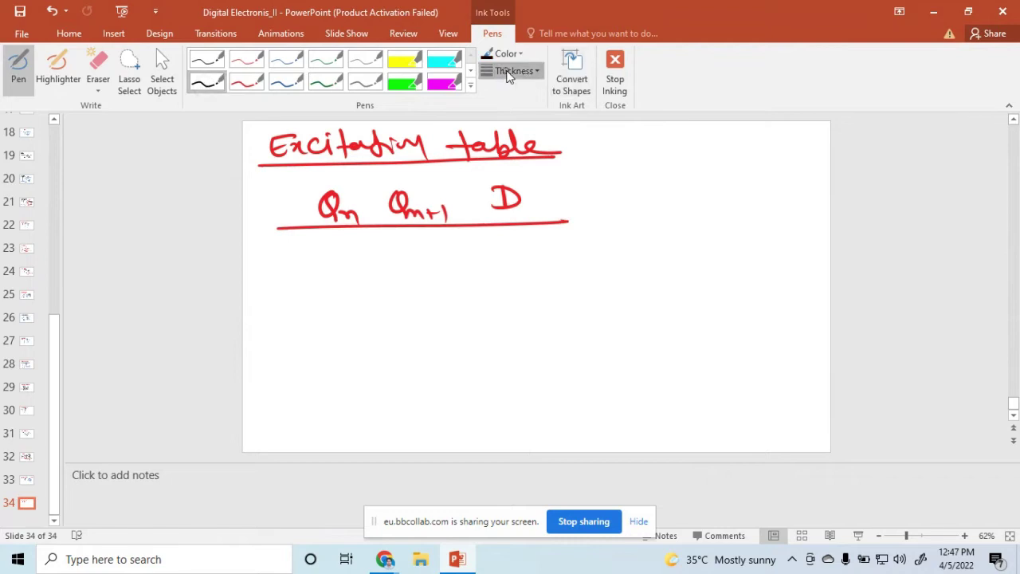
left_click(517, 70)
left_click(540, 206)
left_click_drag(343, 236, 344, 237)
left_click_drag(421, 236, 421, 237)
mouse_move(358, 281)
left_mouse_down()
mouse_move(348, 294)
mouse_move(355, 279)
left_mouse_up()
left_click_drag(423, 276, 424, 299)
left_click_drag(351, 316, 353, 339)
left_click_drag(420, 321, 422, 317)
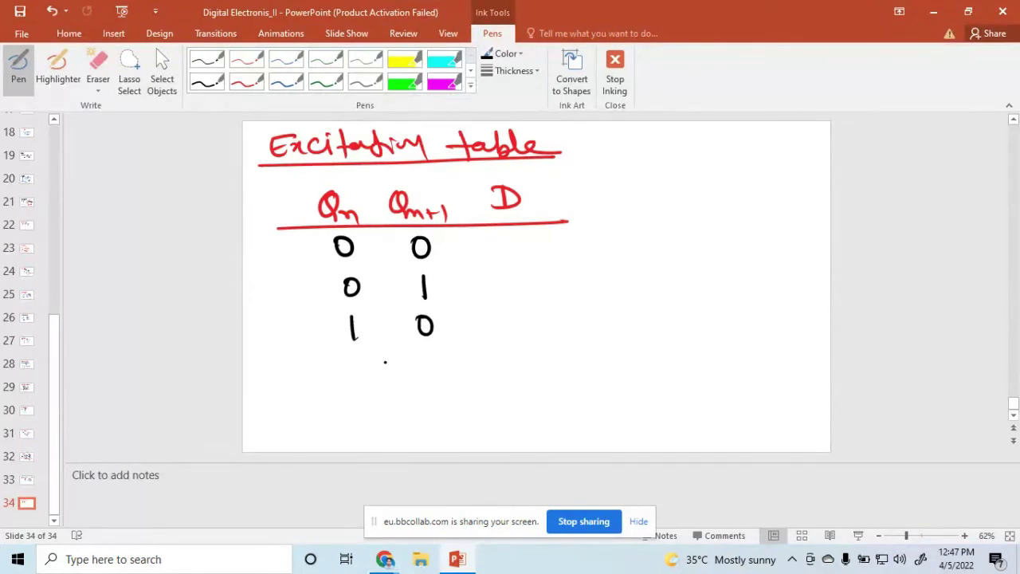
left_click_drag(354, 365, 357, 390)
left_click_drag(433, 357, 436, 387)
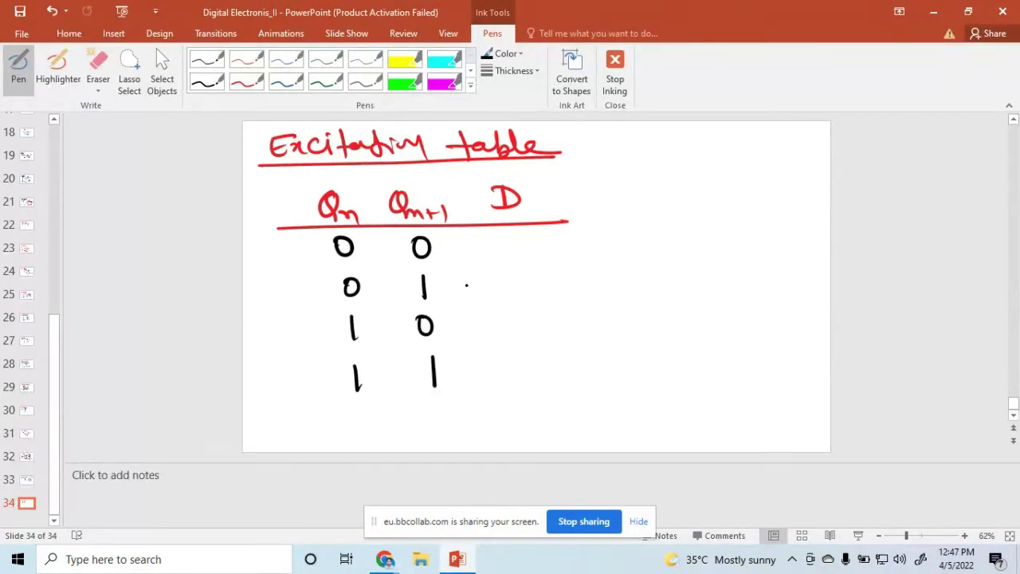
Extend the divider beside the D column and write D values 0, 1, 0, 1
left_click_drag(471, 295, 468, 422)
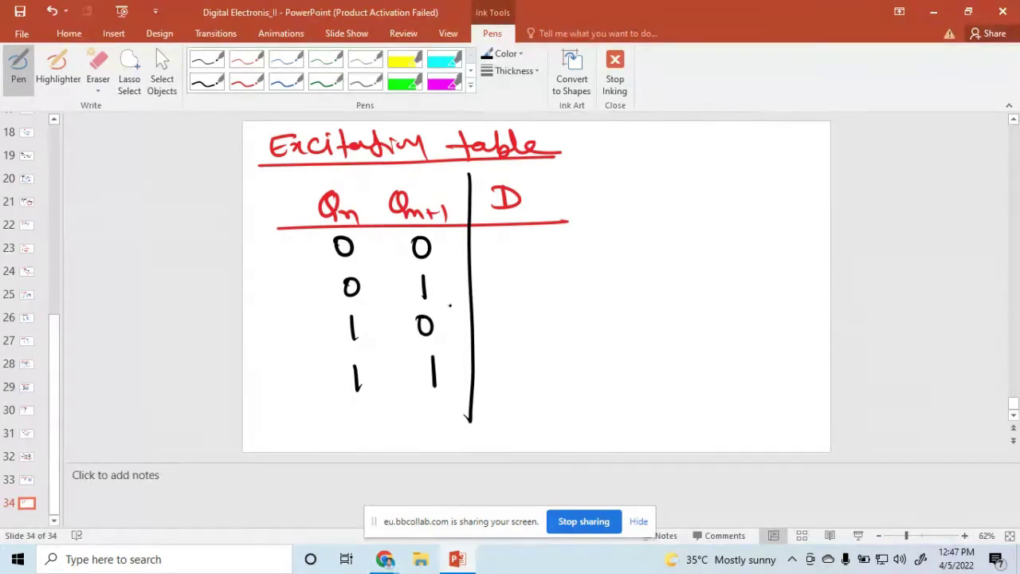
left_click_drag(510, 237, 511, 237)
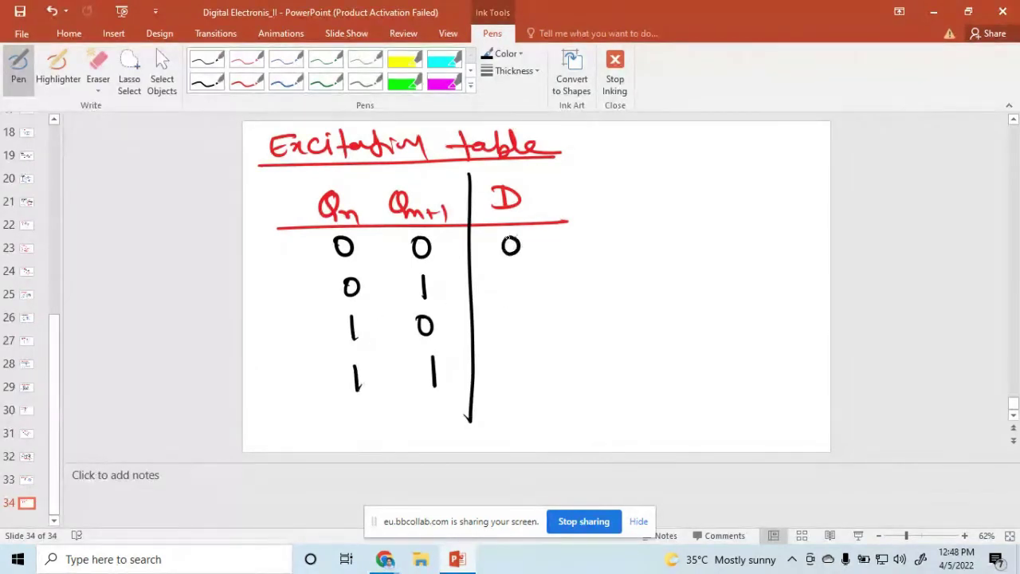
left_click_drag(511, 276, 512, 322)
left_click_drag(514, 359, 515, 387)
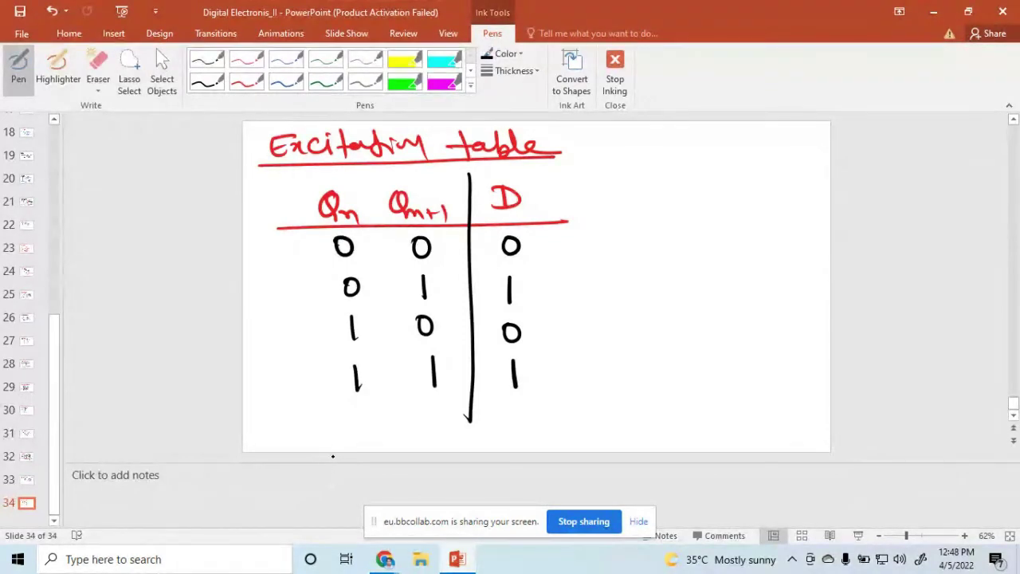
Check slide 33, return to slide 34, and pick the red pen with a new thickness
left_click(35, 479)
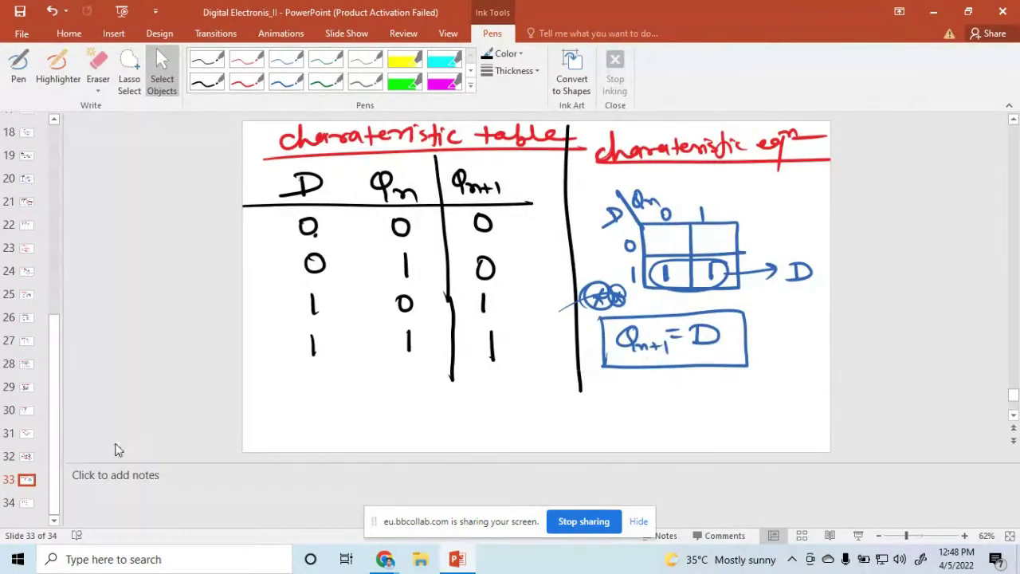
left_click(27, 502)
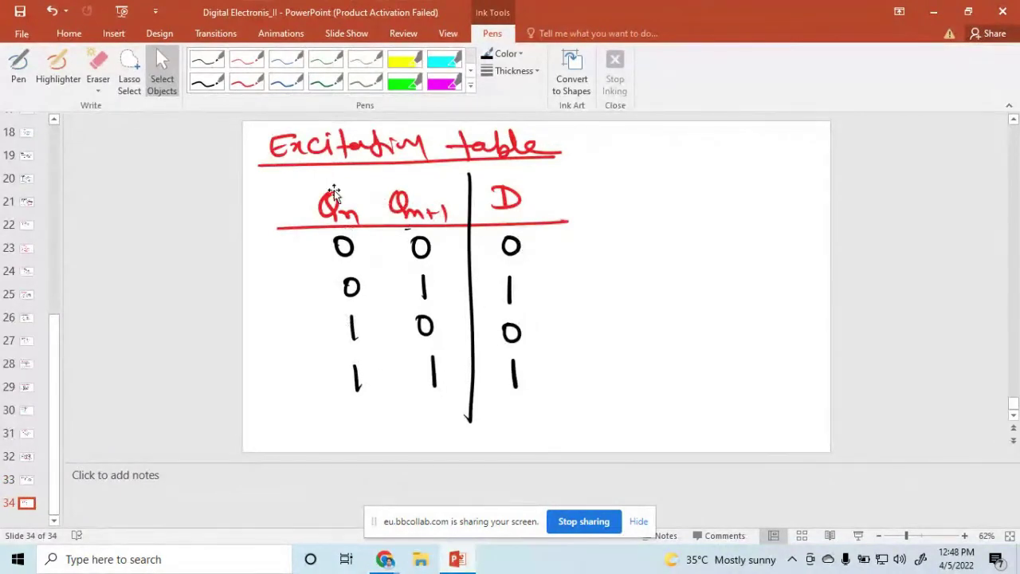
left_click(247, 82)
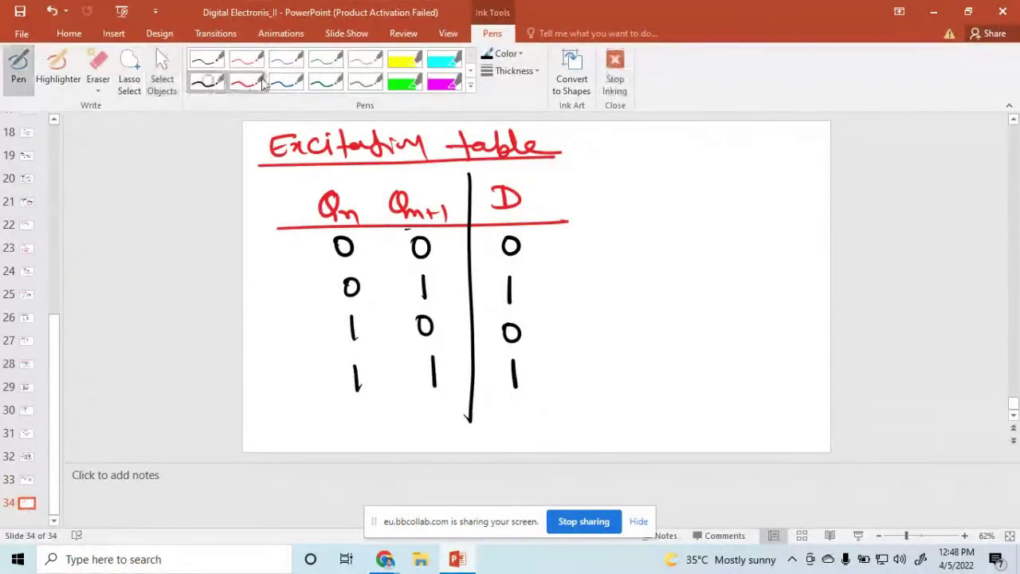
left_click(514, 71)
left_click(536, 201)
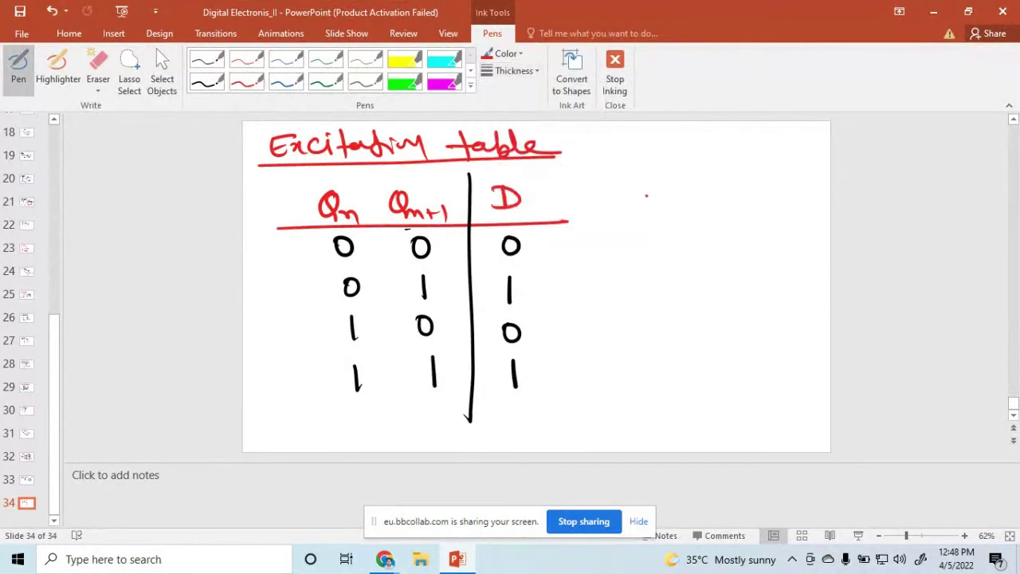
Handwrite an underlined 'State Diagram' heading to the right of the excitation table
mouse_move(649, 155)
left_mouse_down()
mouse_move(643, 169)
mouse_move(668, 151)
mouse_move(740, 149)
mouse_move(719, 189)
mouse_move(764, 150)
mouse_move(785, 144)
mouse_move(796, 163)
mouse_move(829, 147)
left_mouse_up()
left_click_drag(635, 180, 830, 164)
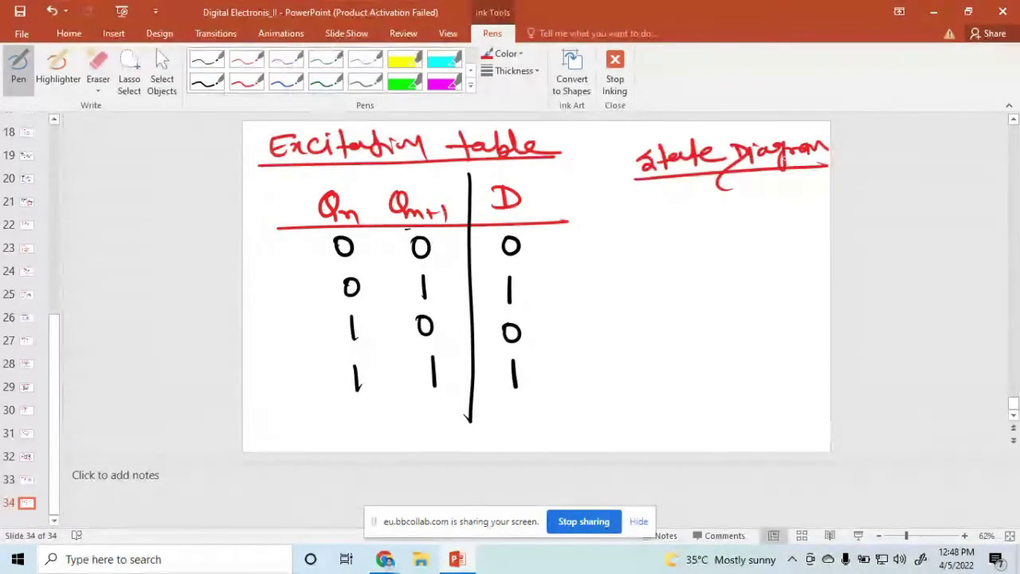
left_click(214, 83)
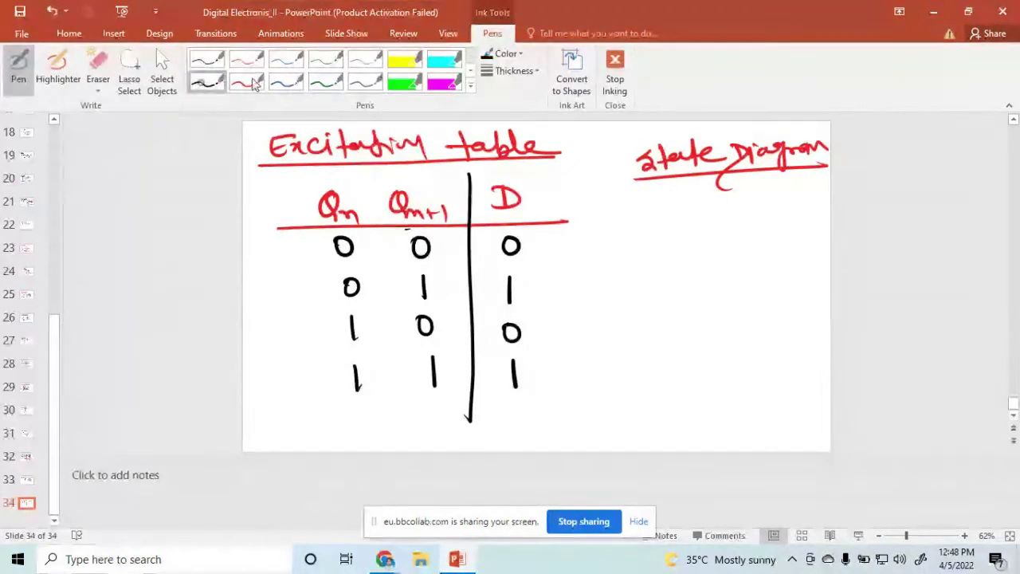
With a black 4½ pt pen, draw circled states 0 and 1 and a vertical divider line
left_click(514, 71)
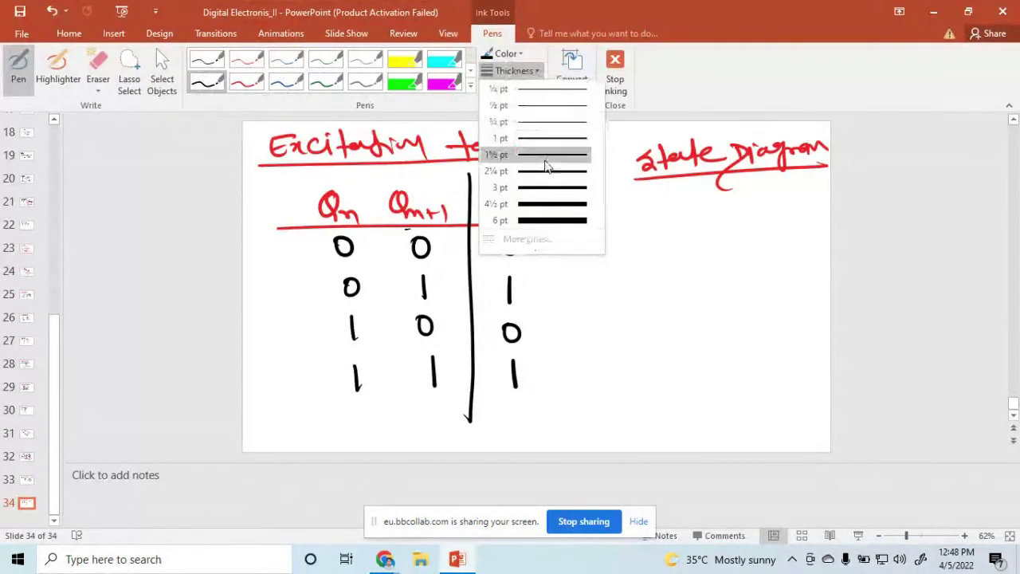
left_click(549, 204)
mouse_move(652, 296)
left_mouse_down()
mouse_move(647, 308)
mouse_move(652, 294)
left_mouse_up()
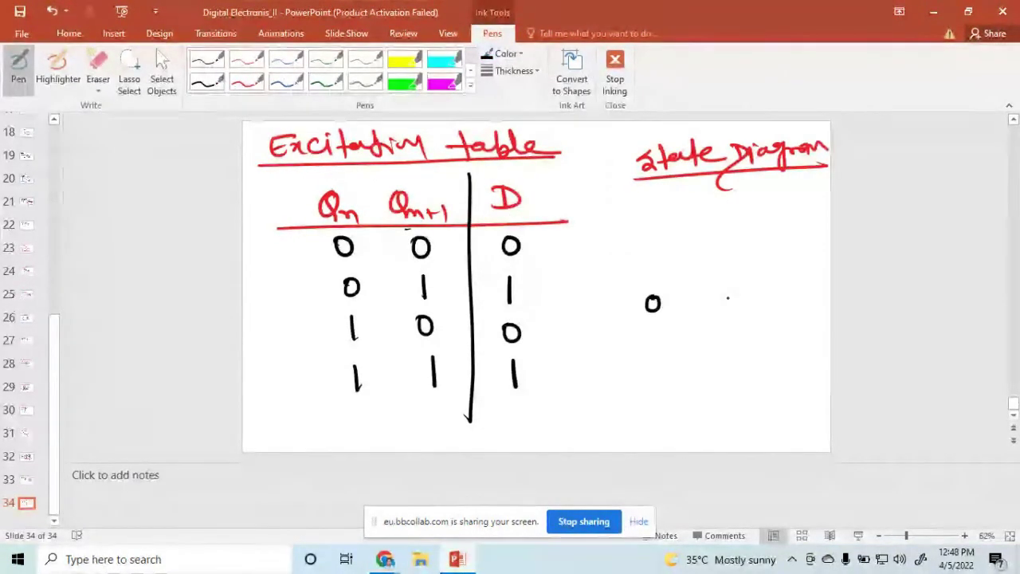
left_click_drag(740, 286, 737, 308)
mouse_move(746, 290)
left_mouse_down()
mouse_move(747, 307)
mouse_move(760, 303)
left_mouse_up()
left_click_drag(652, 287, 650, 287)
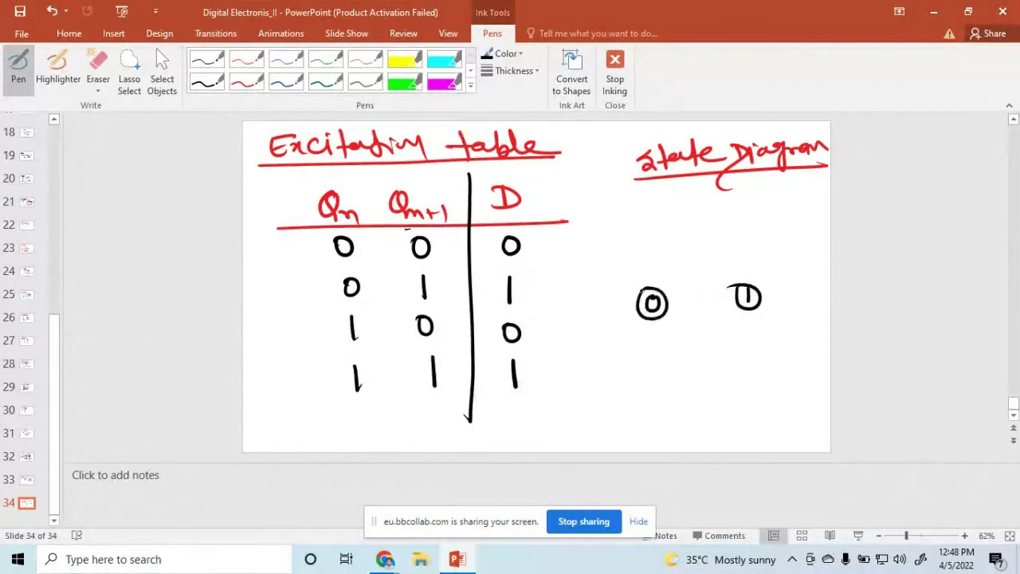
left_click_drag(578, 144, 567, 456)
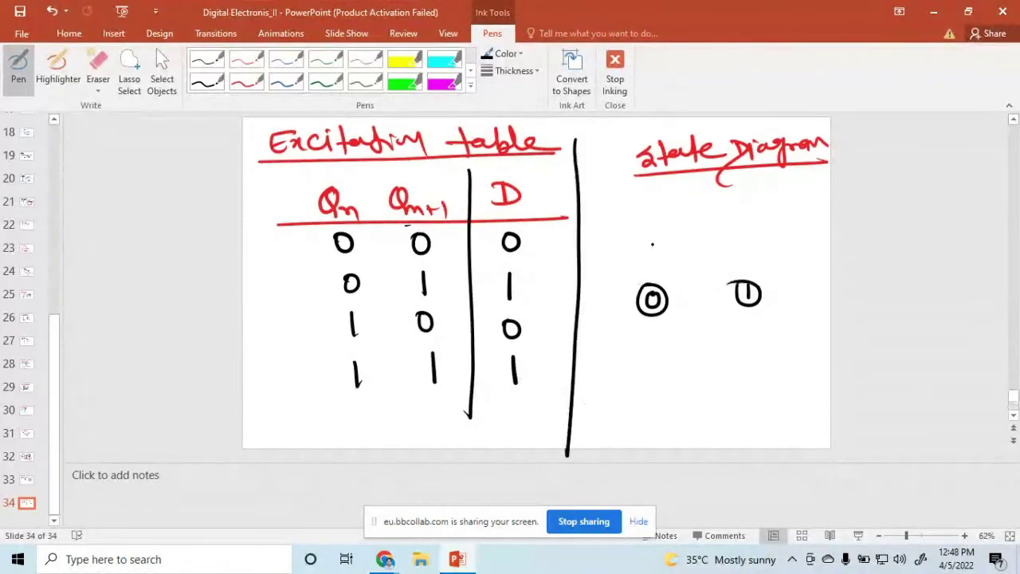
Draw the 0→1 transition labelled D=1 and the 1→0 return arc labelled D=0
mouse_move(655, 287)
left_mouse_down()
mouse_move(713, 269)
mouse_move(740, 280)
mouse_move(716, 287)
left_mouse_up()
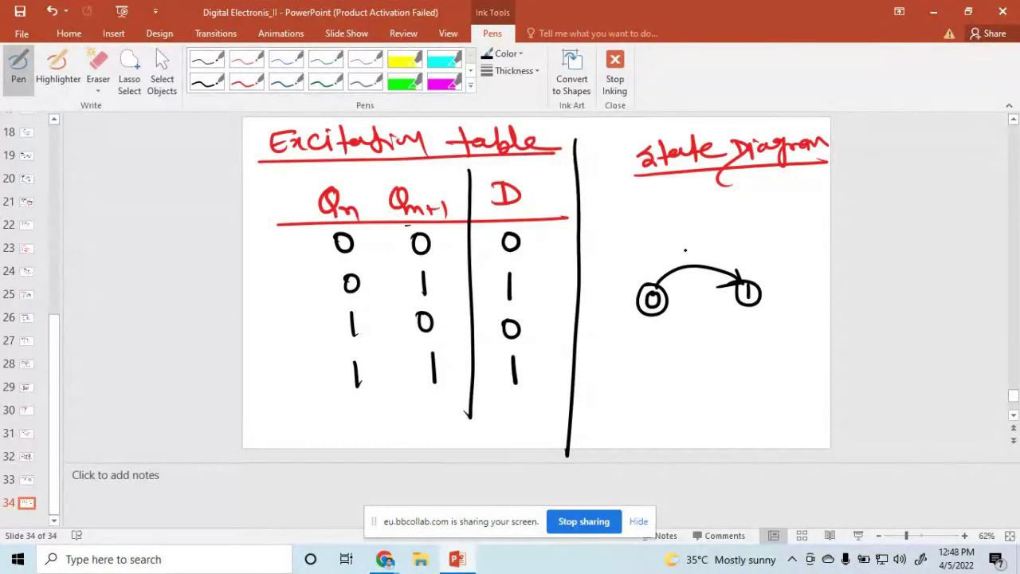
left_click_drag(691, 245, 691, 258)
mouse_move(661, 245)
left_mouse_down()
mouse_move(662, 257)
mouse_move(680, 254)
left_mouse_up()
mouse_move(750, 307)
left_mouse_down()
mouse_move(723, 334)
mouse_move(701, 338)
mouse_move(657, 314)
left_mouse_up()
key("ctrl+z")
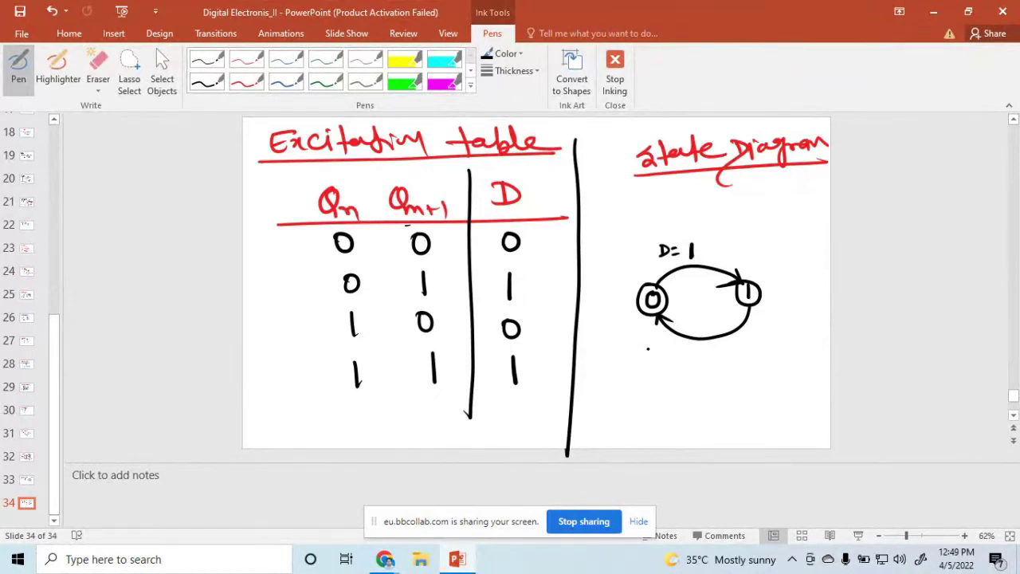
mouse_move(705, 346)
left_mouse_down()
mouse_move(697, 360)
mouse_move(705, 358)
left_mouse_up()
left_click_drag(717, 349, 726, 353)
mouse_move(735, 347)
left_mouse_down()
mouse_move(729, 356)
mouse_move(735, 346)
left_mouse_up()
Add self-loops labelled D=1 on state 1 and D=0 on state 0
mouse_move(759, 284)
left_mouse_down()
mouse_move(771, 252)
mouse_move(799, 246)
mouse_move(762, 292)
left_mouse_up()
left_click_drag(763, 292, 777, 298)
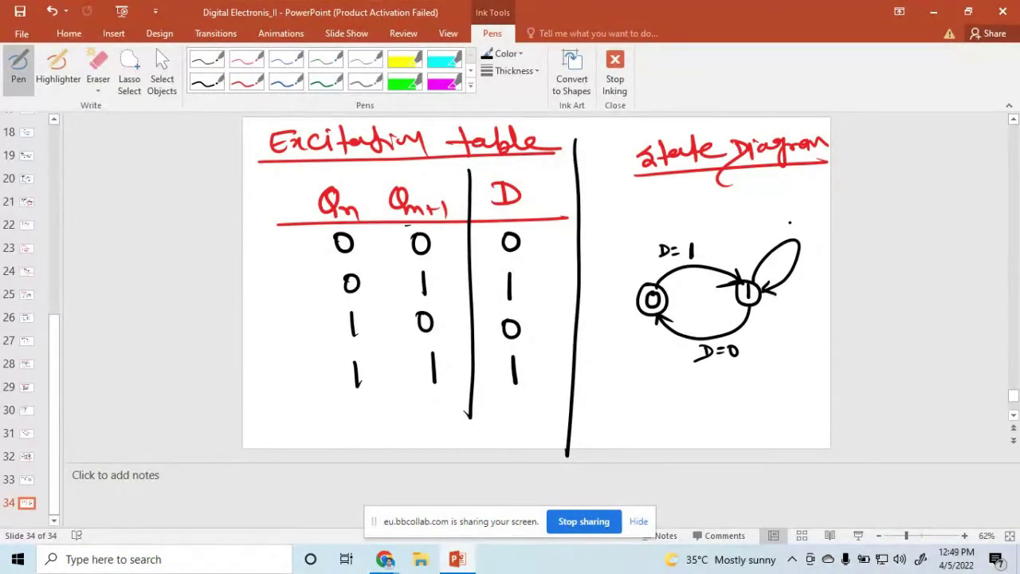
left_click_drag(786, 220, 786, 232)
mouse_move(786, 221)
left_mouse_down()
mouse_move(788, 231)
mouse_move(803, 229)
left_mouse_up()
left_click_drag(808, 220, 810, 231)
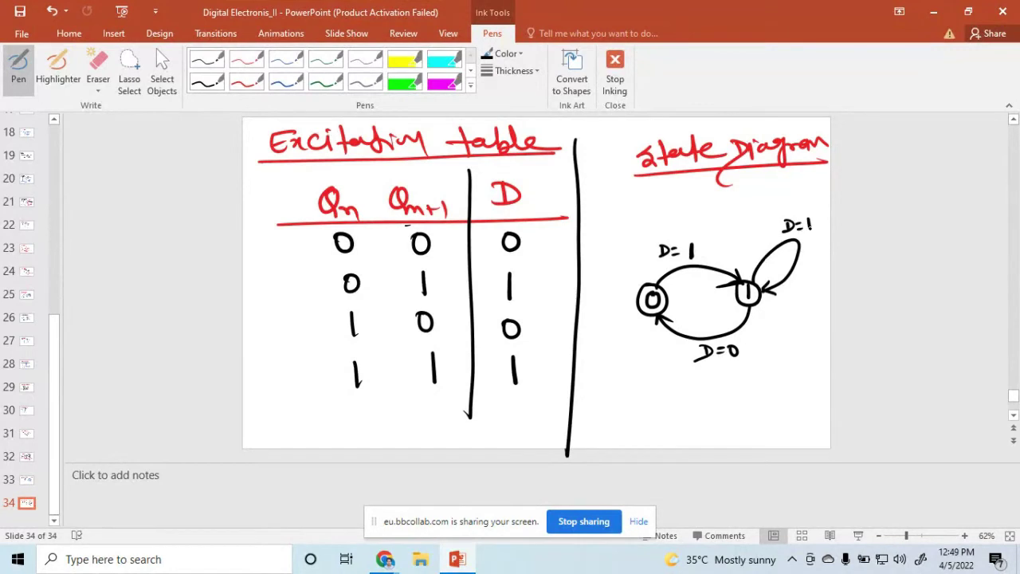
mouse_move(636, 298)
left_mouse_down()
mouse_move(605, 259)
mouse_move(619, 236)
mouse_move(646, 289)
left_mouse_up()
mouse_move(600, 218)
left_mouse_down()
mouse_move(601, 232)
mouse_move(625, 214)
left_mouse_up()
left_click_drag(616, 220, 632, 212)
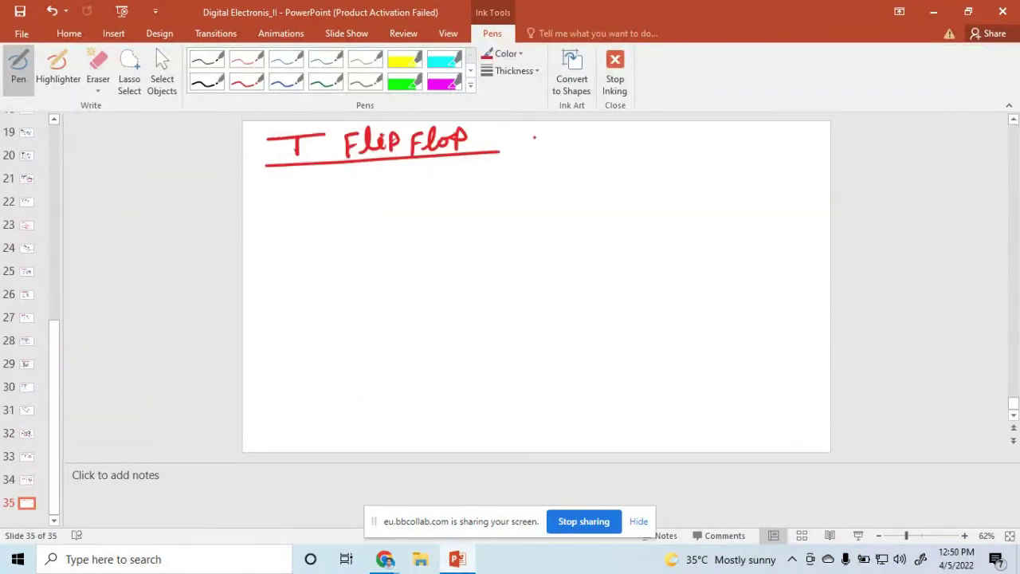
Write an underlined red 'Toggle F/F' beside the T Flip Flop heading
mouse_move(531, 126)
left_mouse_down()
mouse_move(526, 165)
mouse_move(550, 157)
left_mouse_up()
mouse_move(530, 137)
left_mouse_down()
mouse_move(604, 141)
mouse_move(615, 162)
mouse_move(701, 134)
mouse_move(700, 158)
left_mouse_up()
left_click(708, 129)
mouse_move(712, 136)
left_mouse_down()
mouse_move(723, 133)
mouse_move(709, 158)
mouse_move(722, 155)
left_mouse_up()
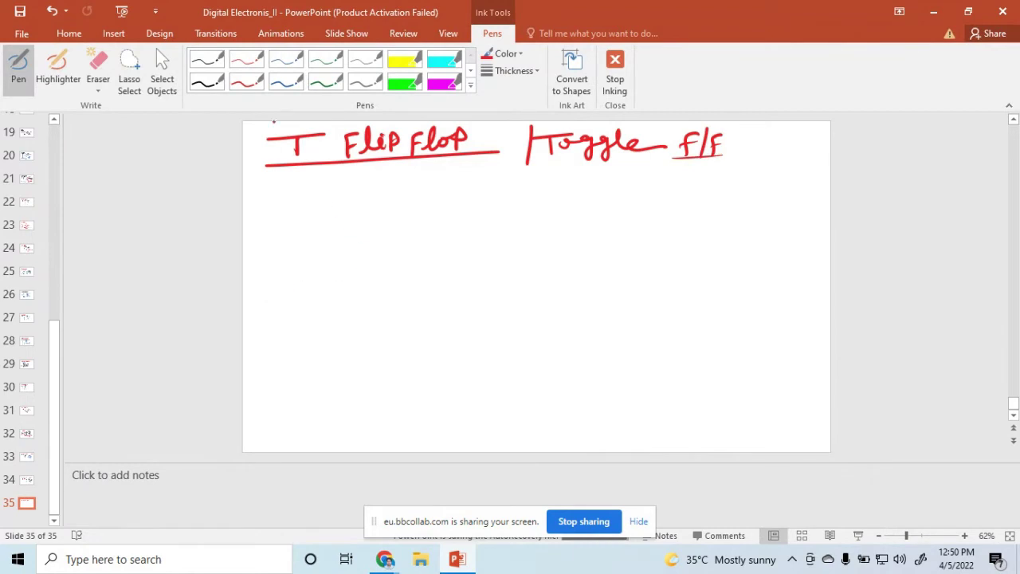
Switch to the black pen at 4½ pt thickness
left_click(206, 82)
left_click(514, 70)
left_click(540, 205)
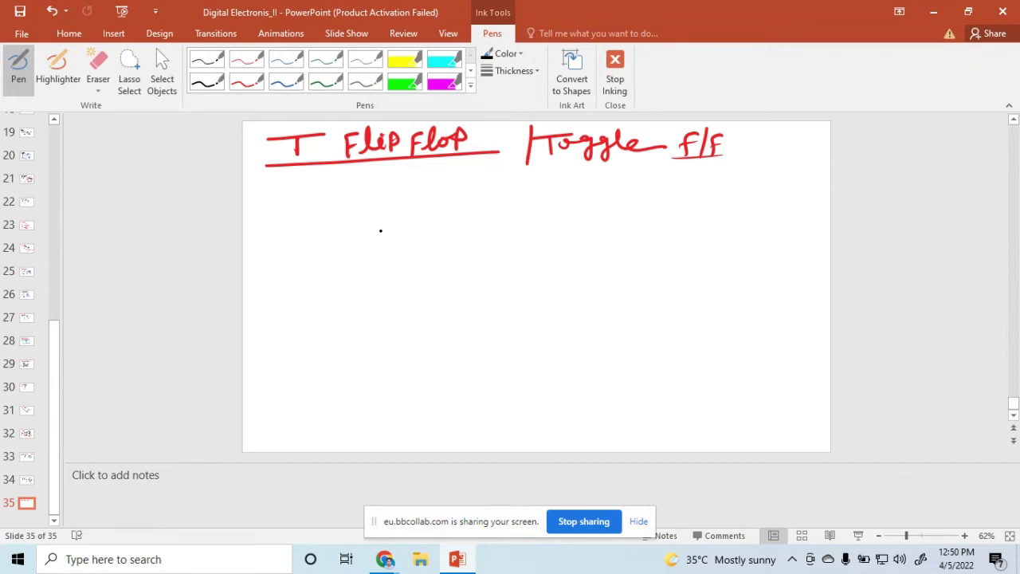
Draw the flip-flop box with a clock triangle and inputs labelled T and clk
left_click_drag(389, 206, 394, 250)
mouse_move(390, 198)
left_mouse_down()
mouse_move(477, 196)
mouse_move(480, 208)
mouse_move(481, 256)
mouse_move(394, 243)
left_mouse_up()
mouse_move(335, 213)
left_mouse_down()
mouse_move(391, 213)
mouse_move(392, 235)
mouse_move(398, 229)
left_mouse_up()
mouse_move(328, 238)
left_mouse_down()
mouse_move(327, 250)
mouse_move(339, 250)
left_mouse_up()
left_click_drag(343, 236, 363, 252)
mouse_move(305, 202)
left_mouse_down()
mouse_move(307, 223)
mouse_move(340, 198)
left_mouse_up()
Draw the two output lines and label them Q and Q̄
left_click_drag(482, 214, 545, 214)
left_click_drag(482, 243, 526, 243)
left_click_drag(564, 203, 562, 206)
left_click_drag(567, 217, 572, 224)
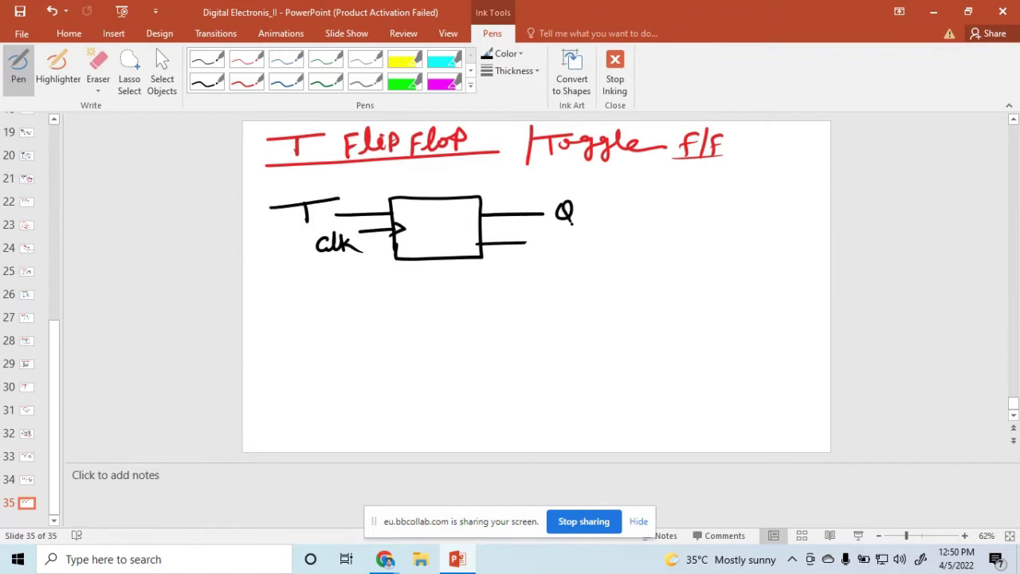
left_click_drag(518, 244, 561, 241)
mouse_move(567, 252)
left_mouse_down()
mouse_move(573, 260)
mouse_move(583, 231)
left_mouse_up()
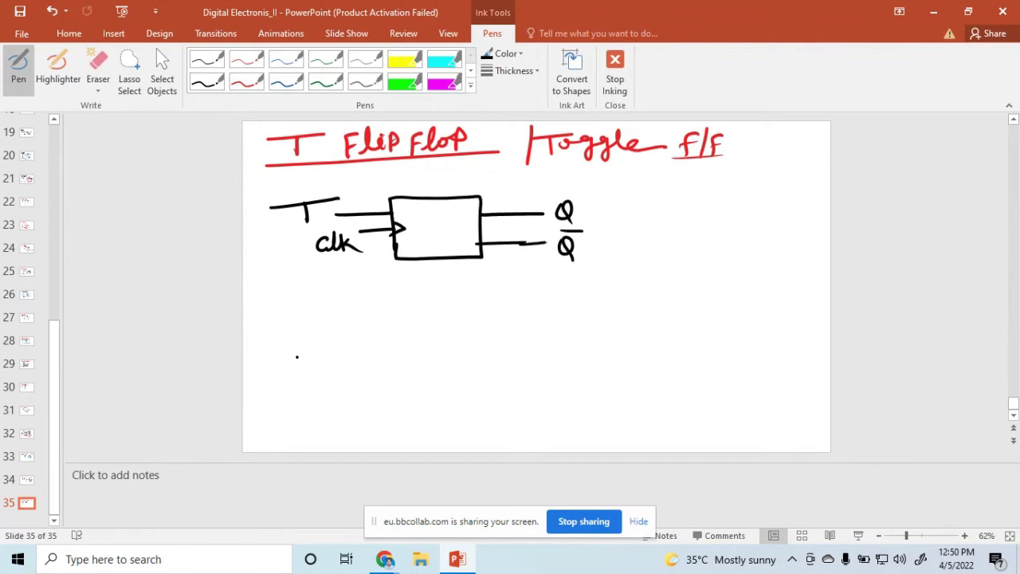
Write an underlined 'or' below the diagram and outline a second box
left_click_drag(292, 300, 306, 292)
left_click_drag(277, 307, 304, 301)
left_click_drag(409, 324, 407, 381)
mouse_move(409, 323)
left_mouse_down()
mouse_move(490, 321)
mouse_move(491, 377)
mouse_move(405, 380)
left_mouse_up()
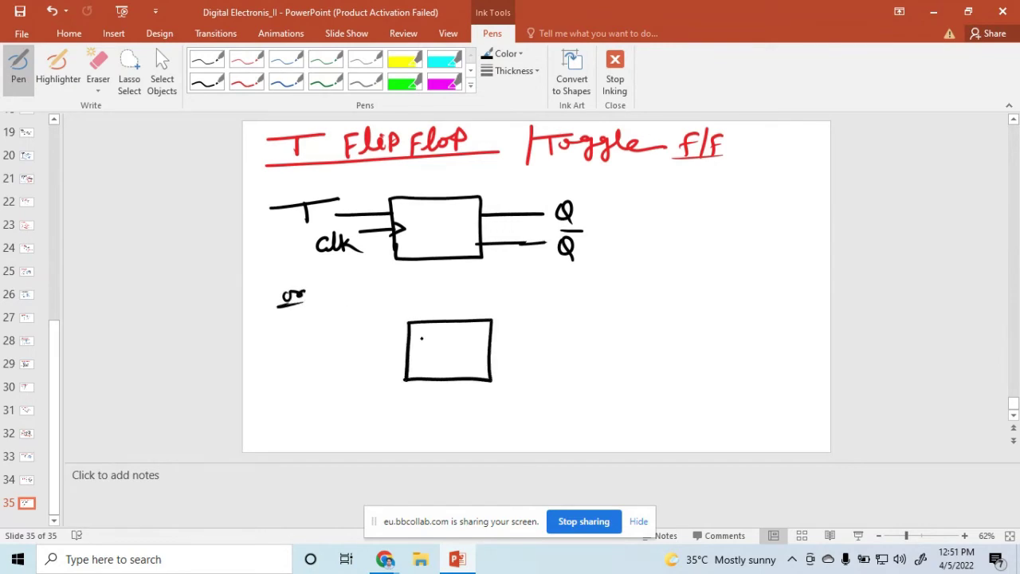
Label the second box's J input and draw outputs labelled Q and Q̄
left_click_drag(421, 332, 431, 332)
mouse_move(425, 334)
left_mouse_down()
mouse_move(418, 372)
mouse_move(424, 360)
mouse_move(428, 372)
mouse_move(418, 344)
left_mouse_up()
left_click_drag(489, 333, 529, 332)
left_click_drag(489, 364, 520, 364)
left_click_drag(477, 330, 478, 348)
mouse_move(477, 361)
left_mouse_down()
mouse_move(475, 378)
mouse_move(483, 353)
left_mouse_up()
Wire T into J and K, add the clock triangle labelled clk, and mark '1='
mouse_move(341, 337)
left_mouse_down()
mouse_move(408, 336)
mouse_move(321, 344)
mouse_move(343, 324)
mouse_move(378, 367)
mouse_move(408, 367)
left_mouse_up()
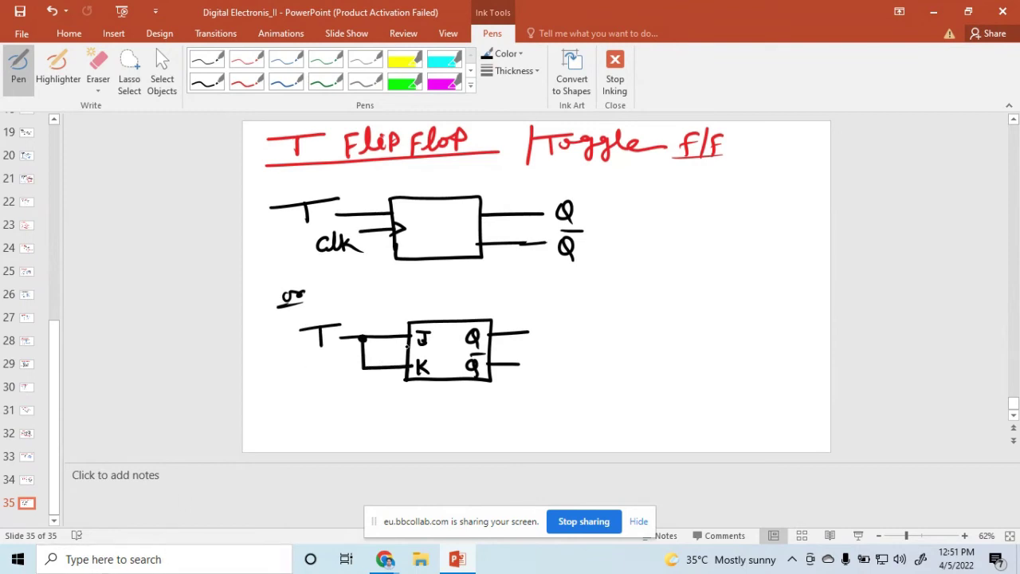
mouse_move(410, 344)
left_mouse_down()
mouse_move(420, 351)
mouse_move(407, 353)
left_mouse_up()
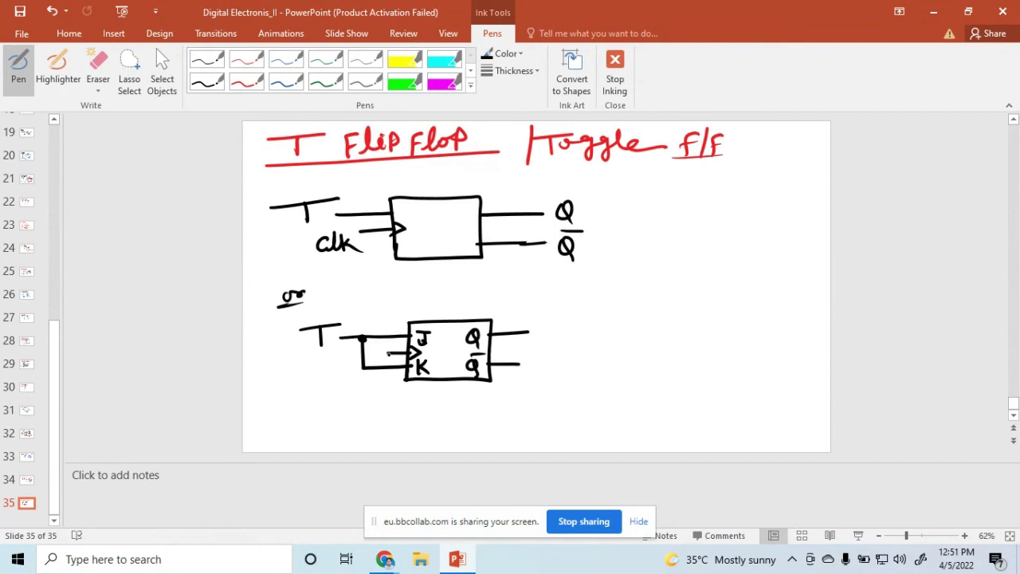
left_click_drag(370, 349, 390, 356)
left_click_drag(300, 249, 312, 254)
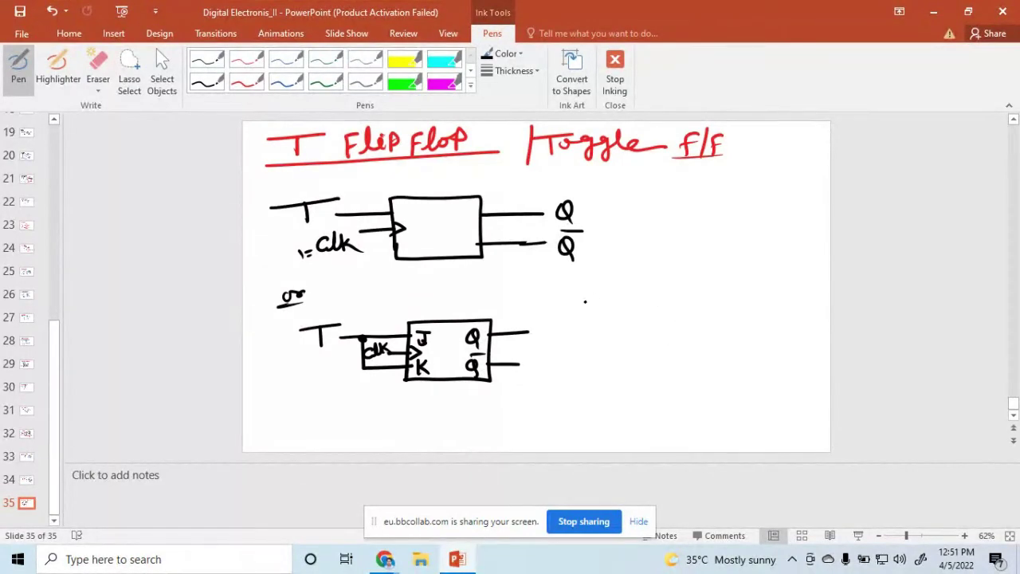
Handwrite 'J = K = T' right of the JK diagram and box it
mouse_move(587, 316)
left_mouse_down()
mouse_move(623, 315)
mouse_move(597, 335)
mouse_move(591, 328)
left_mouse_up()
left_click_drag(621, 322, 635, 329)
mouse_move(643, 316)
left_mouse_down()
mouse_move(642, 335)
mouse_move(661, 333)
left_mouse_up()
left_click_drag(666, 319, 708, 330)
left_click_drag(683, 311, 726, 309)
left_click_drag(574, 291, 582, 358)
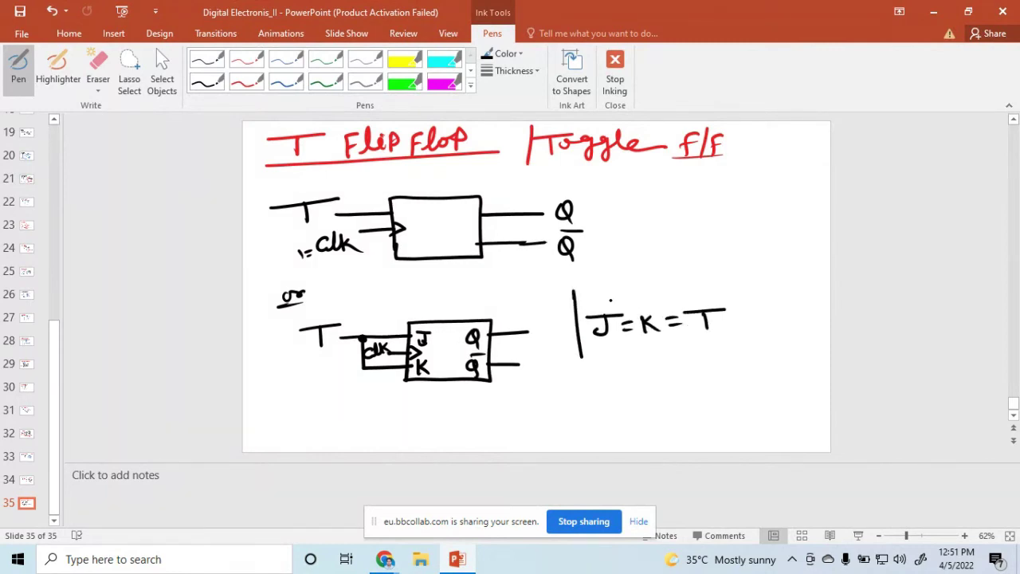
mouse_move(573, 292)
left_mouse_down()
mouse_move(686, 284)
mouse_move(737, 343)
mouse_move(577, 357)
left_mouse_up()
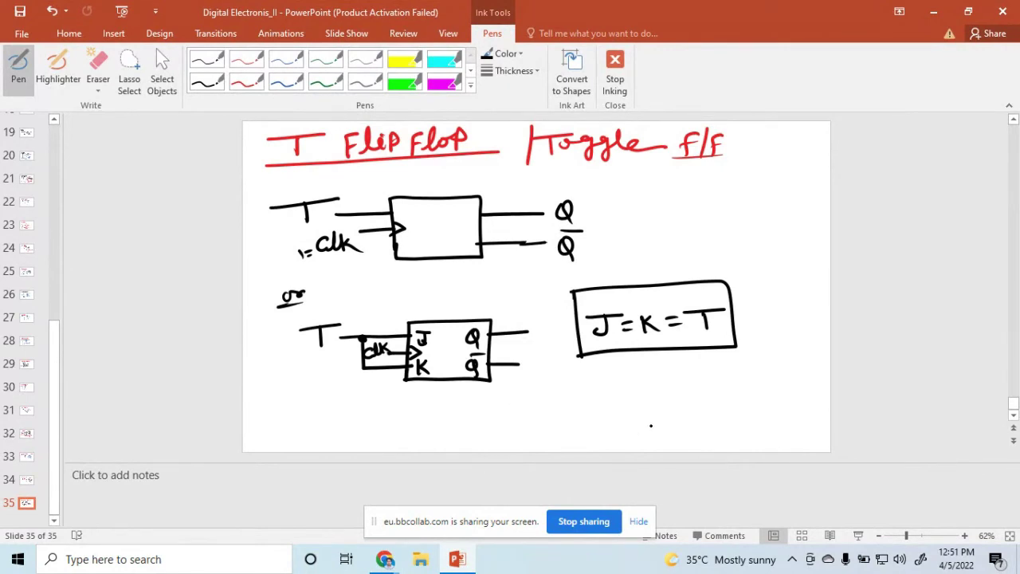
Handwrite 'S = R = T' below the first note and box it
mouse_move(638, 412)
left_mouse_down()
mouse_move(619, 415)
mouse_move(621, 428)
mouse_move(656, 418)
left_mouse_up()
left_click_drag(643, 424, 672, 428)
left_click_drag(672, 410, 683, 428)
mouse_move(697, 416)
left_mouse_down()
mouse_move(711, 423)
mouse_move(749, 405)
left_mouse_up()
left_click_drag(733, 408, 733, 427)
left_click(605, 436)
mouse_move(604, 409)
left_mouse_down()
mouse_move(604, 427)
mouse_move(775, 407)
mouse_move(604, 438)
left_mouse_up()
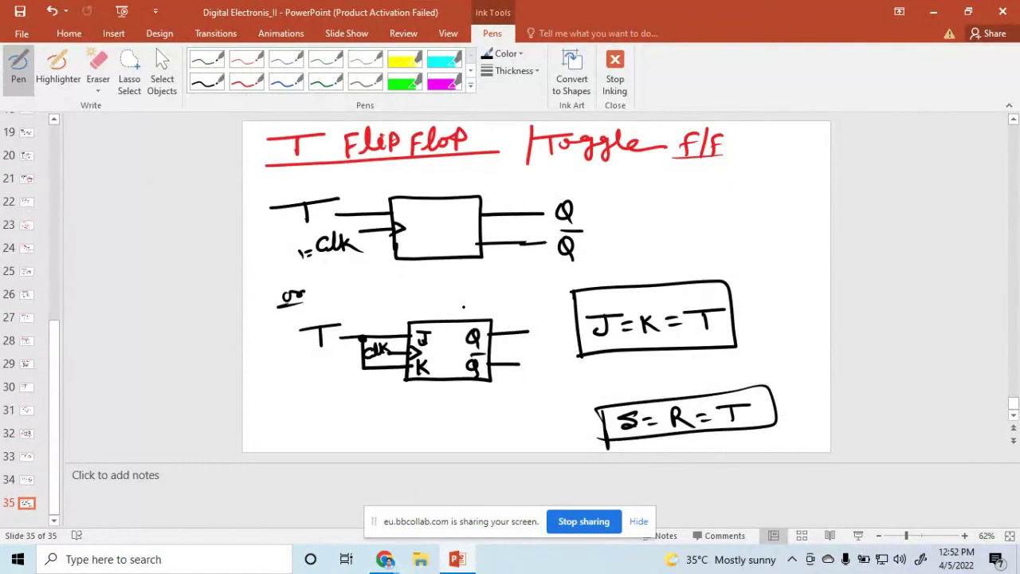